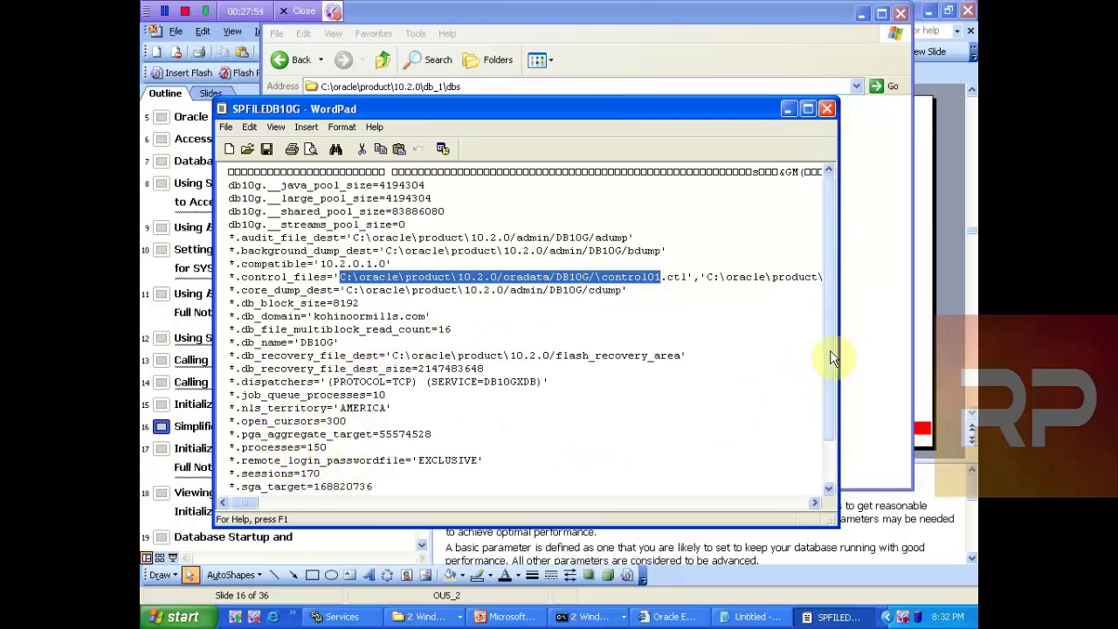
Step: In SPFILEDB10G, highlight the processes value 150 and the user_dump_dest line, then check the slide
drag(833, 358, 798, 379)
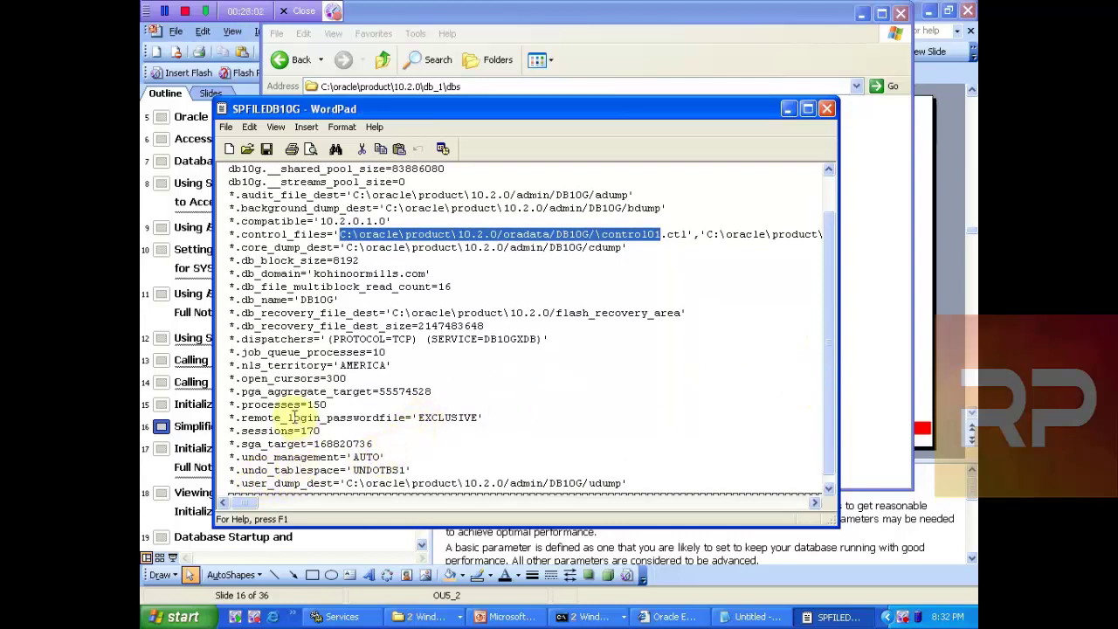
drag(308, 406, 332, 406)
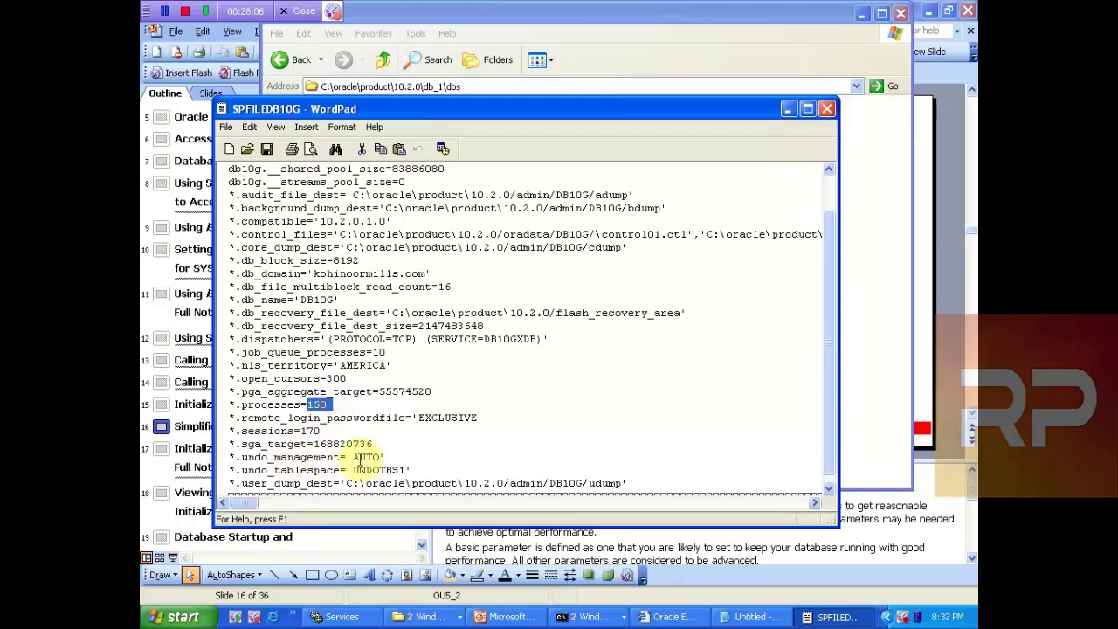
drag(385, 472, 245, 507)
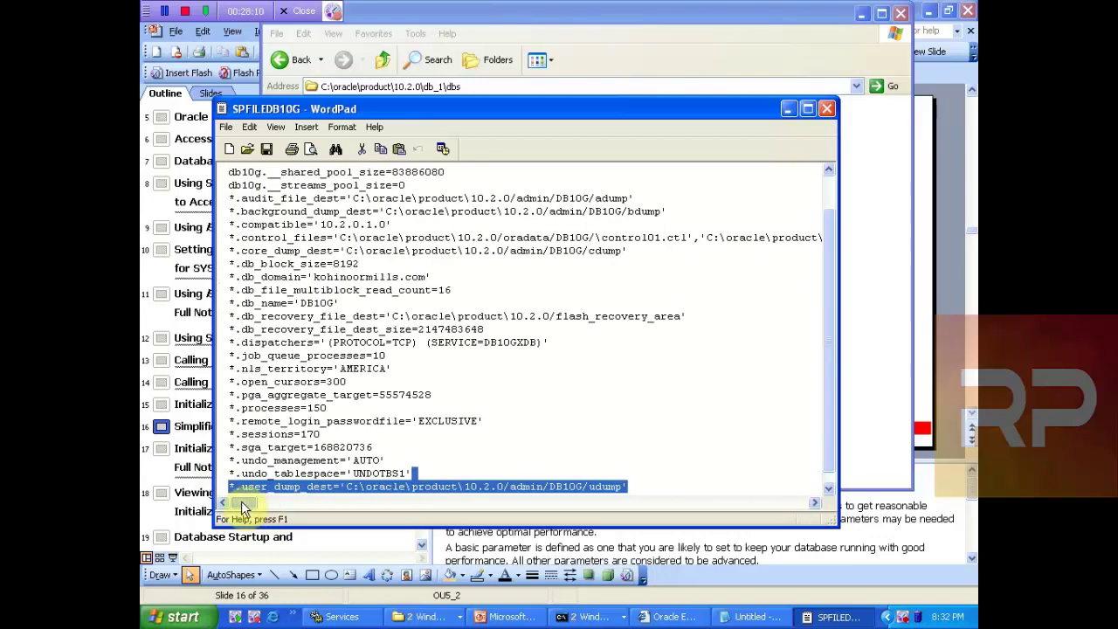
click(651, 74)
click(504, 616)
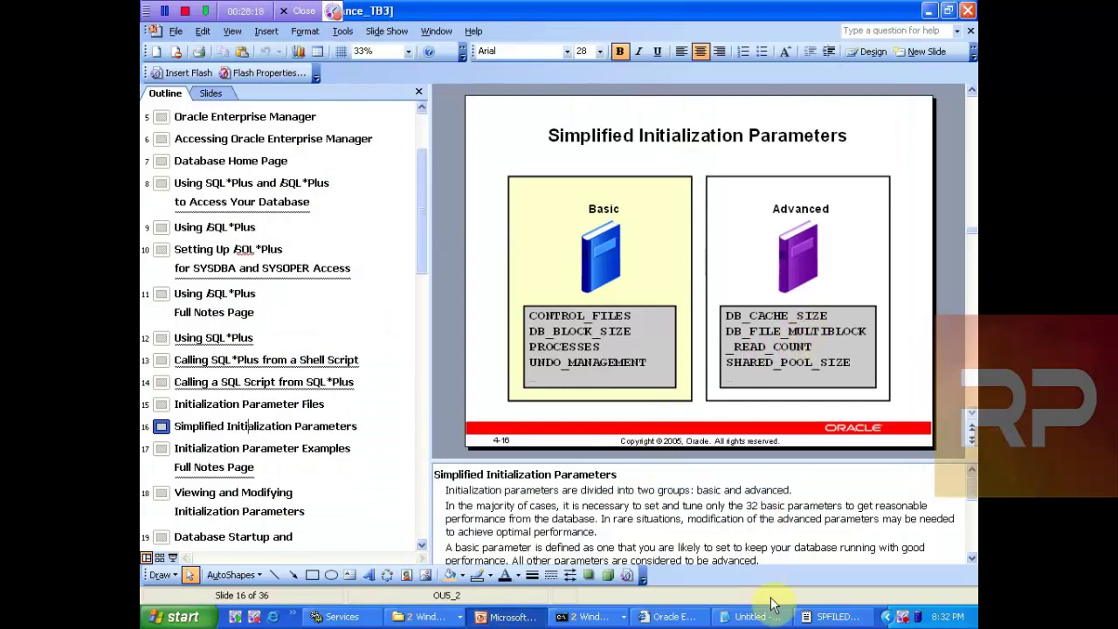
Step: Review the dispatchers line, db_cache_size=75497472 and the four db10g pool size lines, then return to the slide
click(835, 617)
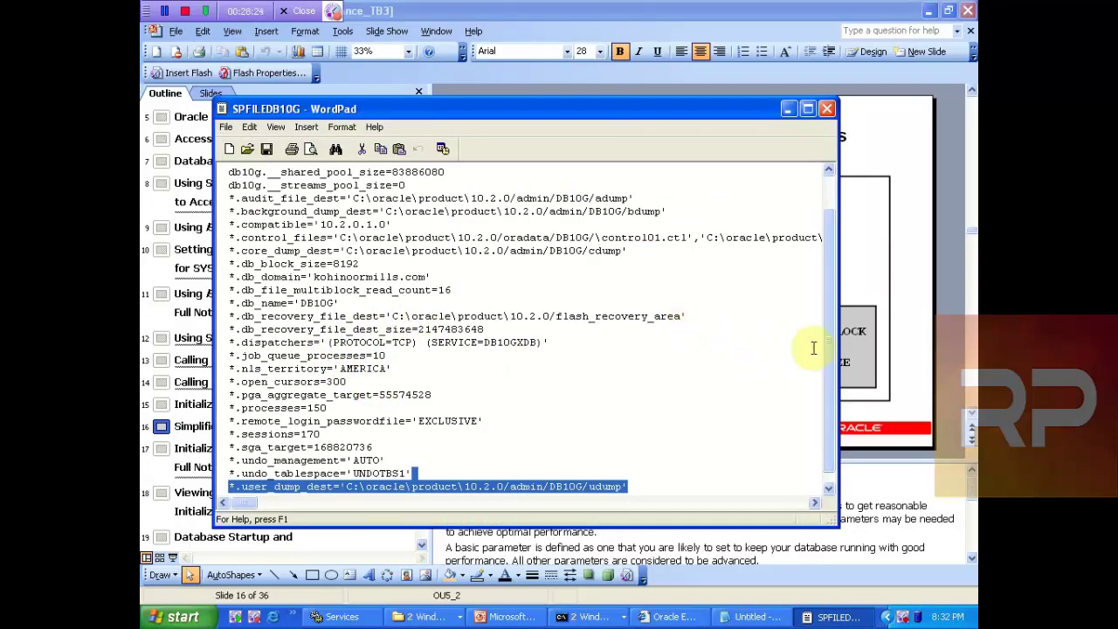
drag(830, 352, 831, 371)
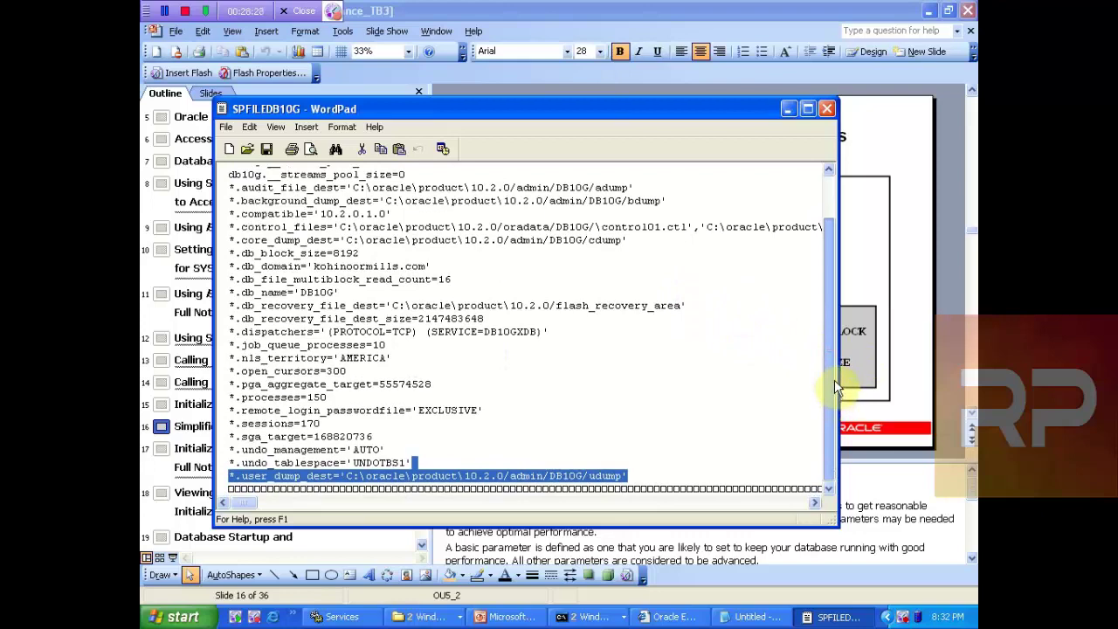
drag(835, 375, 813, 301)
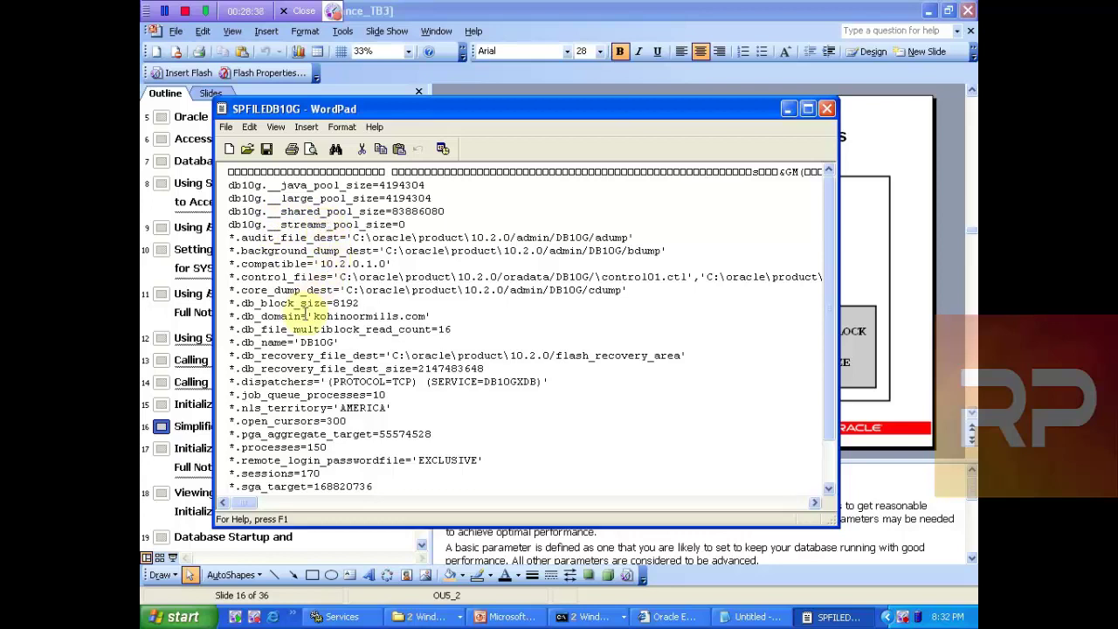
click(298, 378)
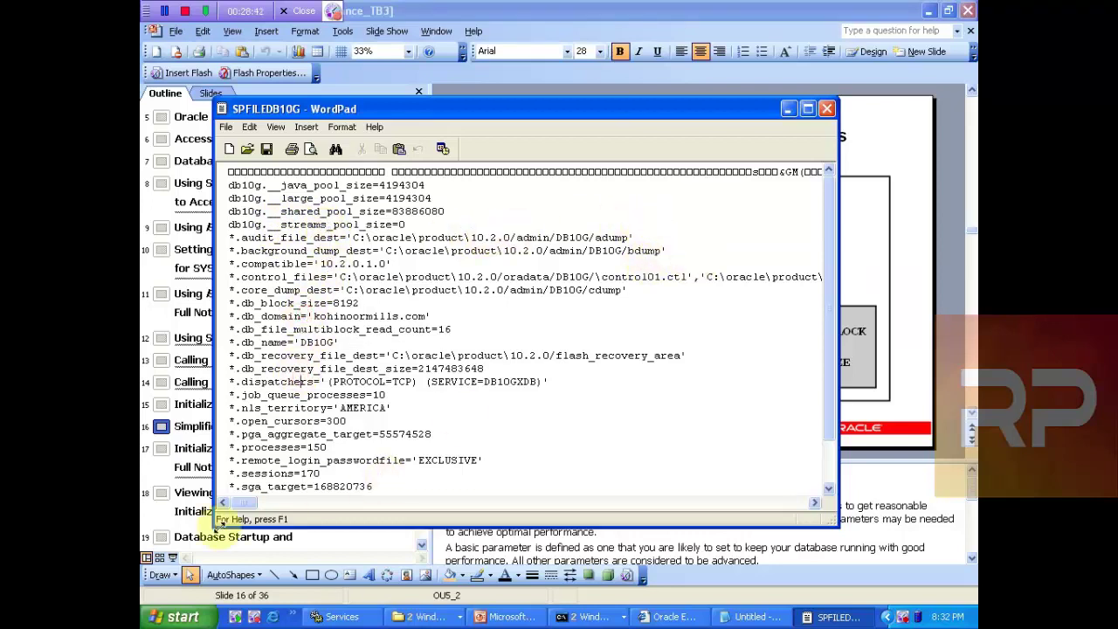
drag(235, 503, 382, 544)
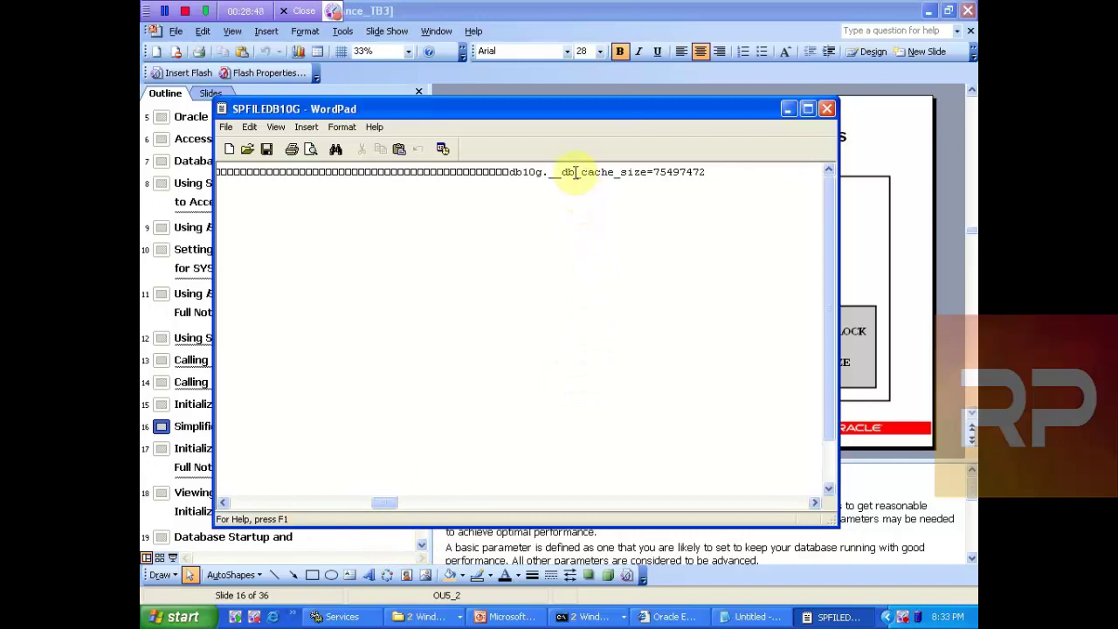
drag(562, 172, 704, 163)
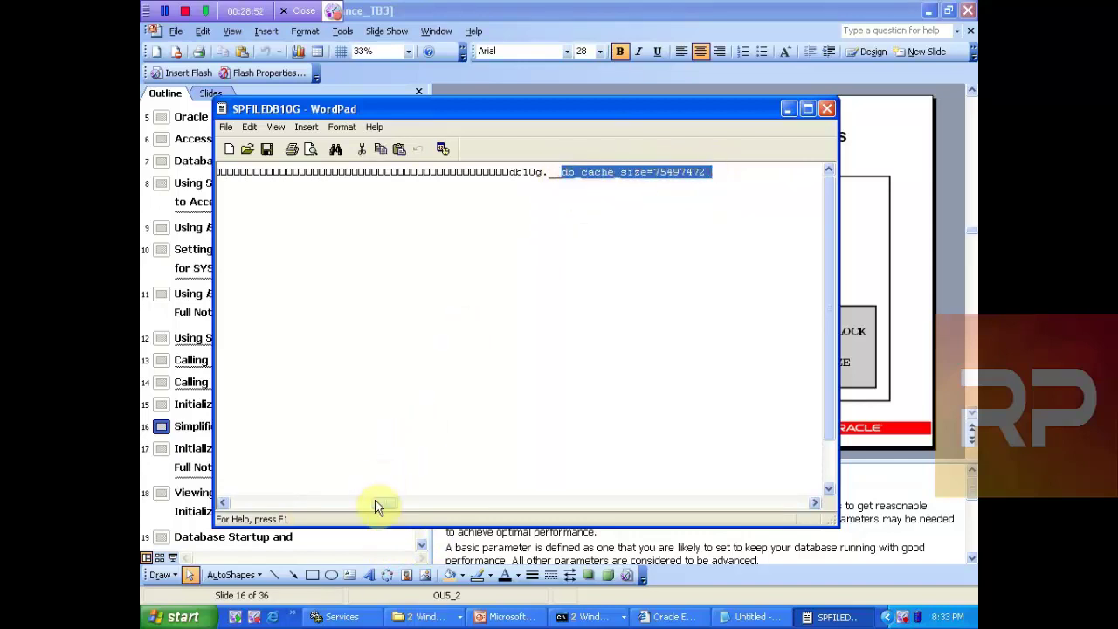
drag(380, 512, 237, 511)
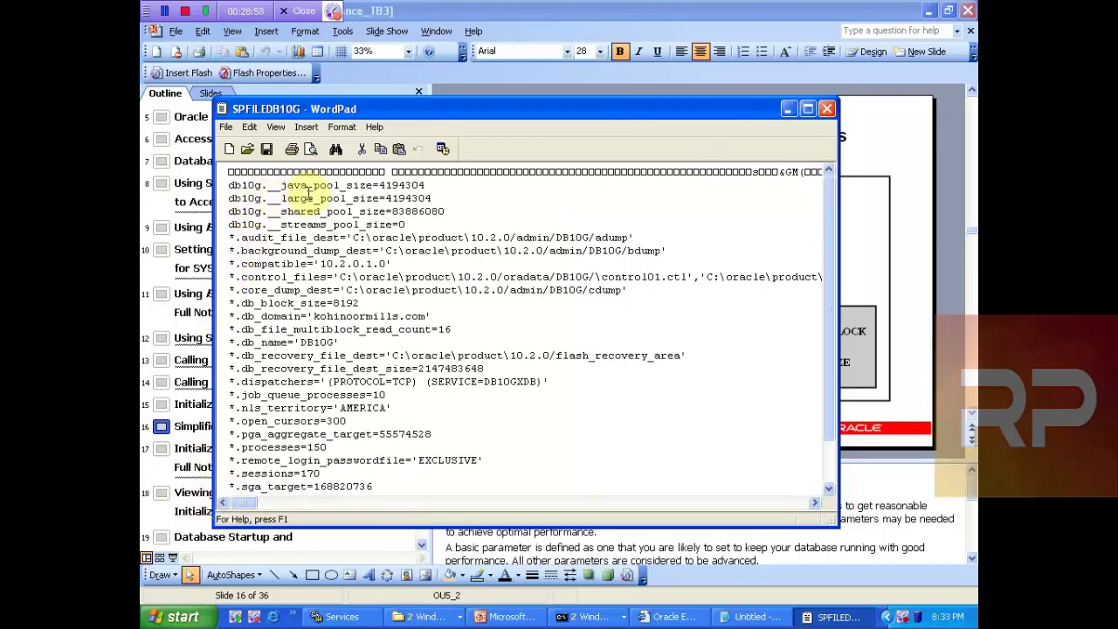
drag(231, 183, 418, 224)
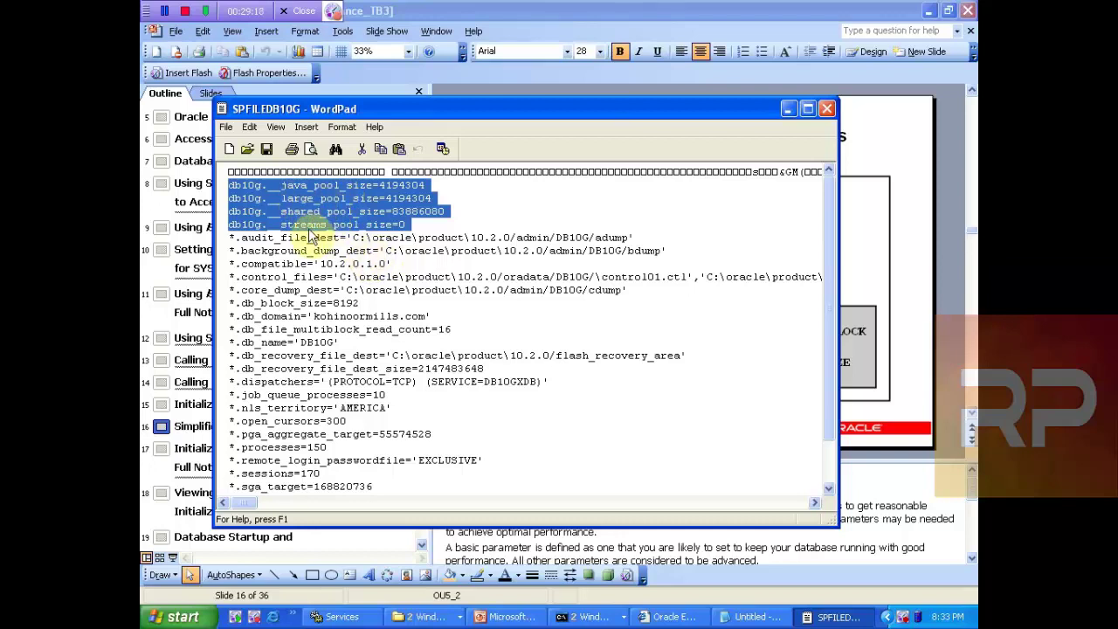
click(175, 524)
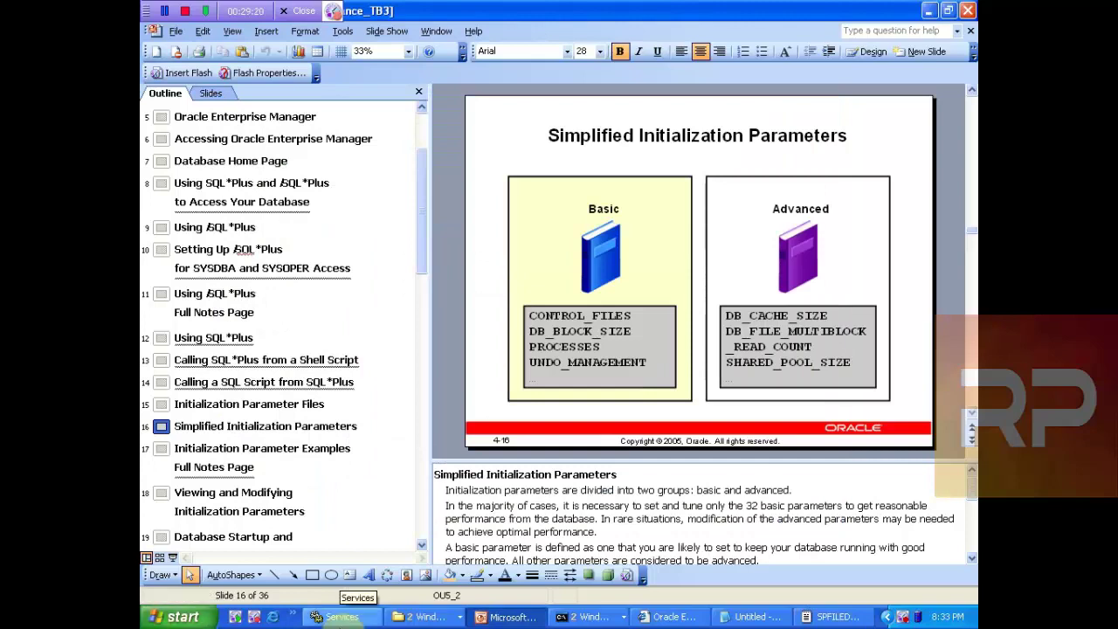
Step: Briefly show the jazn.jar note in Notepad, then return to the SPFILEDB10G parameter file
click(750, 617)
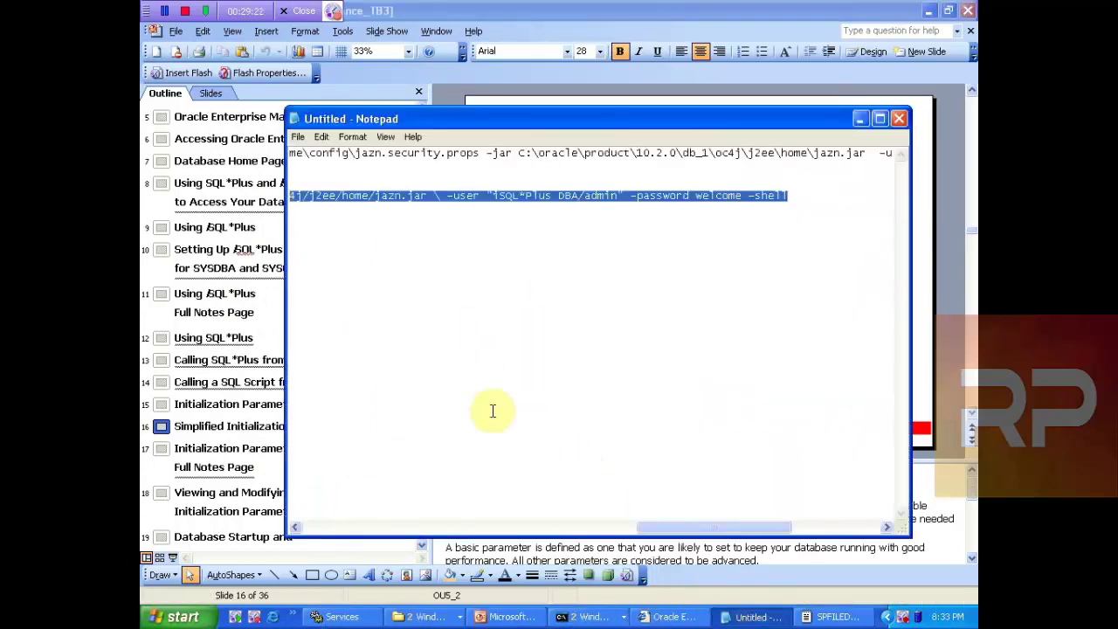
click(809, 618)
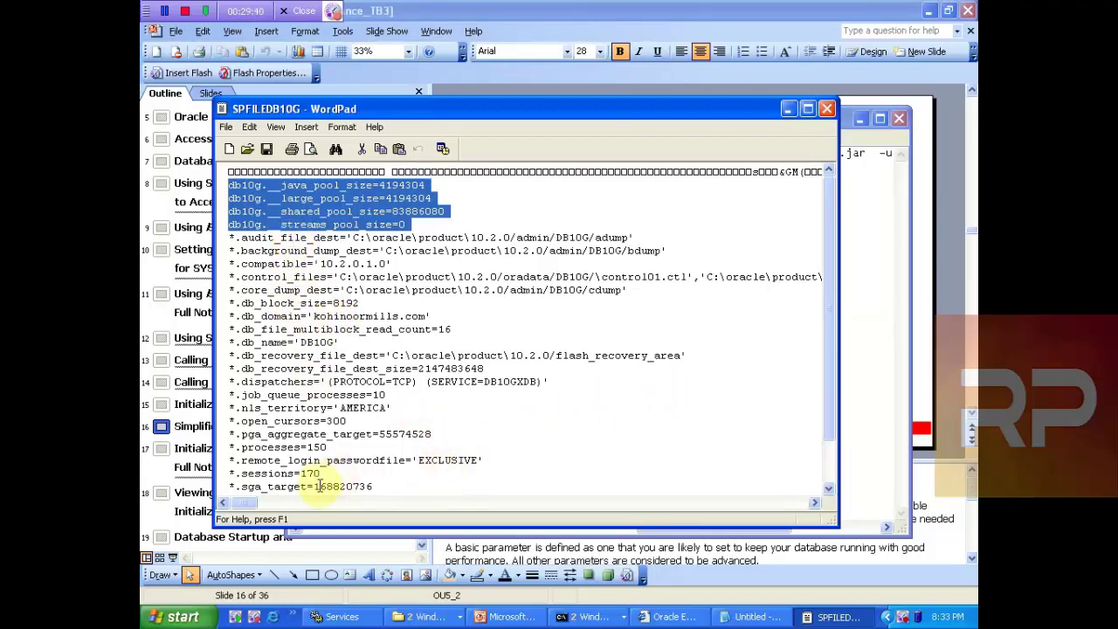
Step: Highlight sga_target 168820736, shared_pool_size 83886080, the pool lines and starred parameters, then return to slide 16
drag(313, 487, 379, 487)
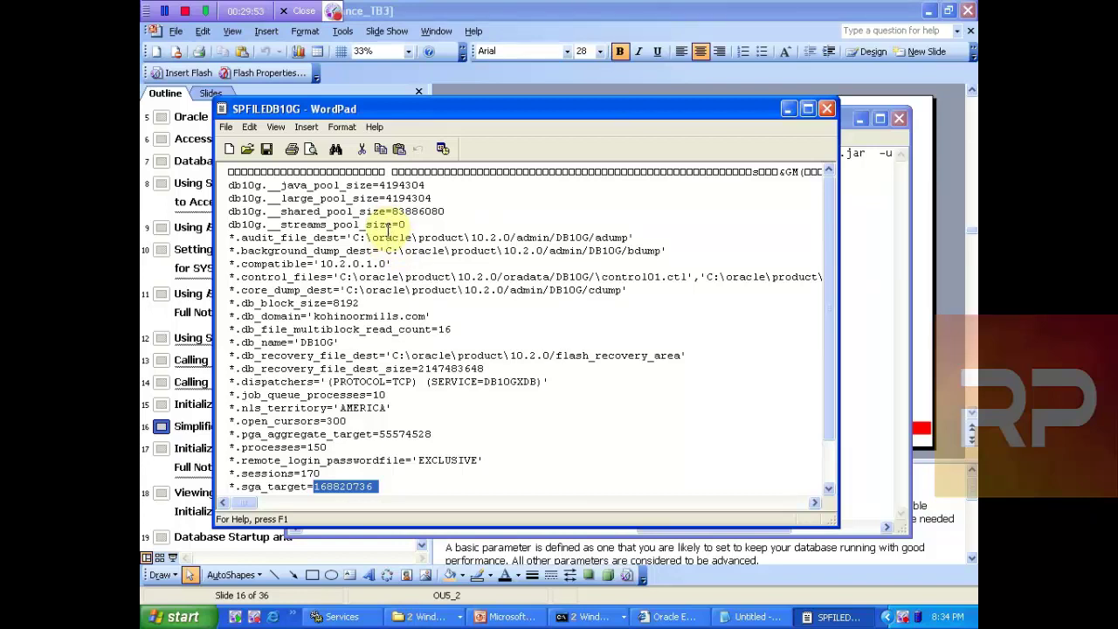
click(497, 618)
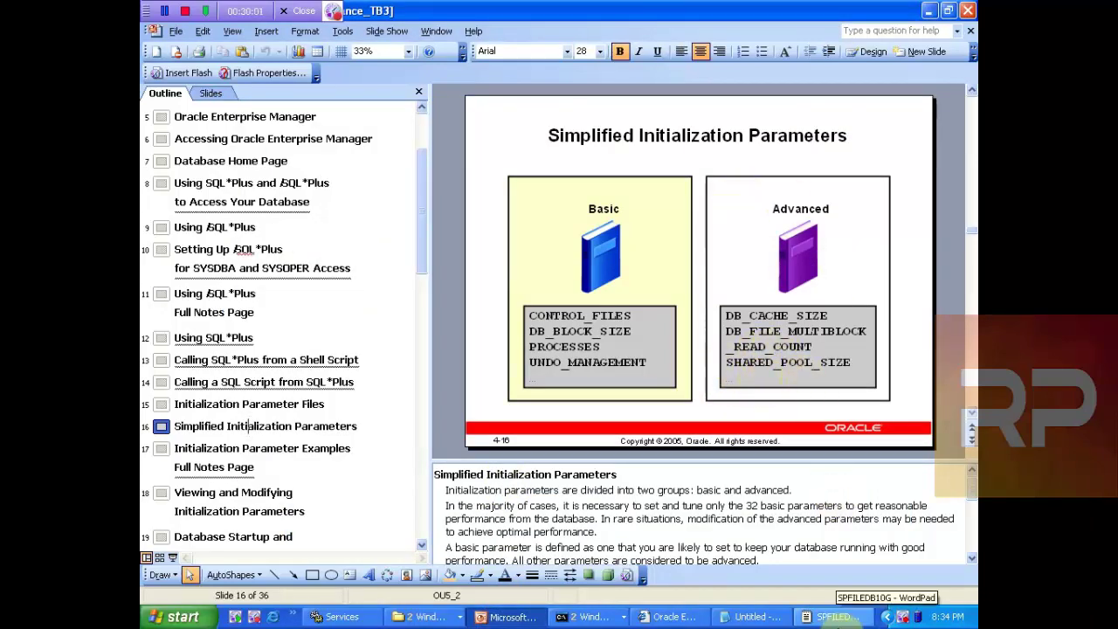
click(835, 617)
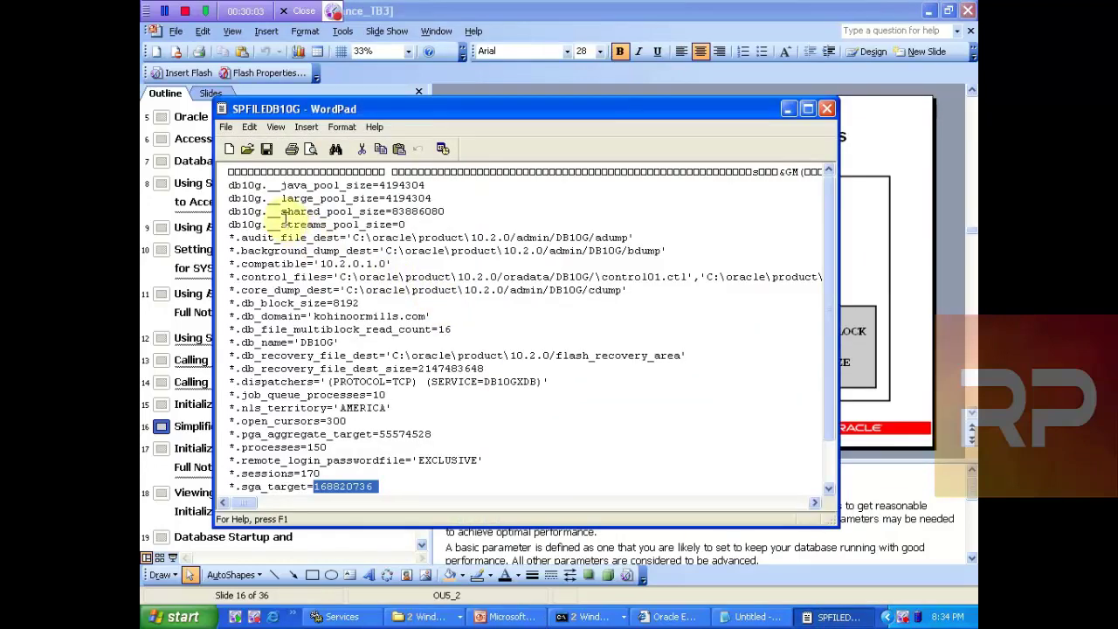
drag(281, 211, 445, 213)
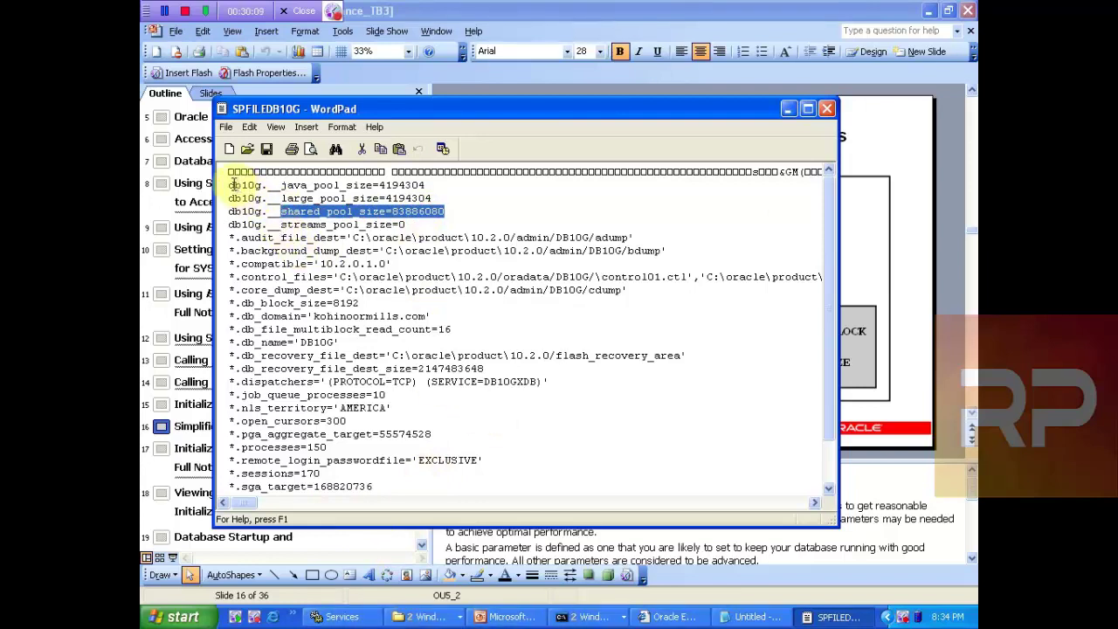
drag(230, 186, 407, 227)
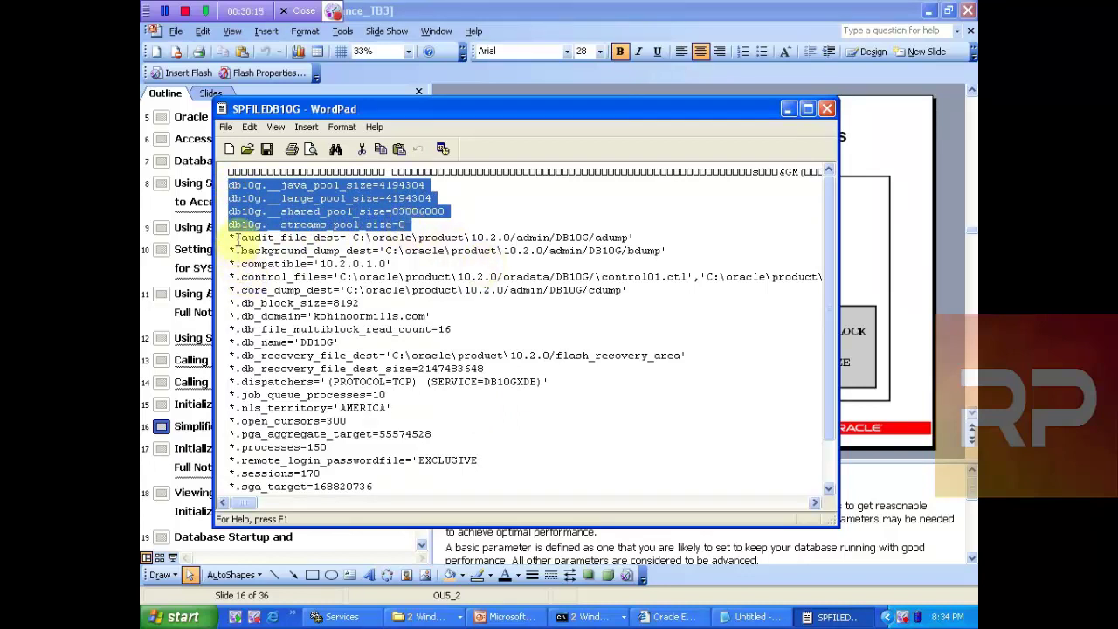
drag(236, 238, 438, 487)
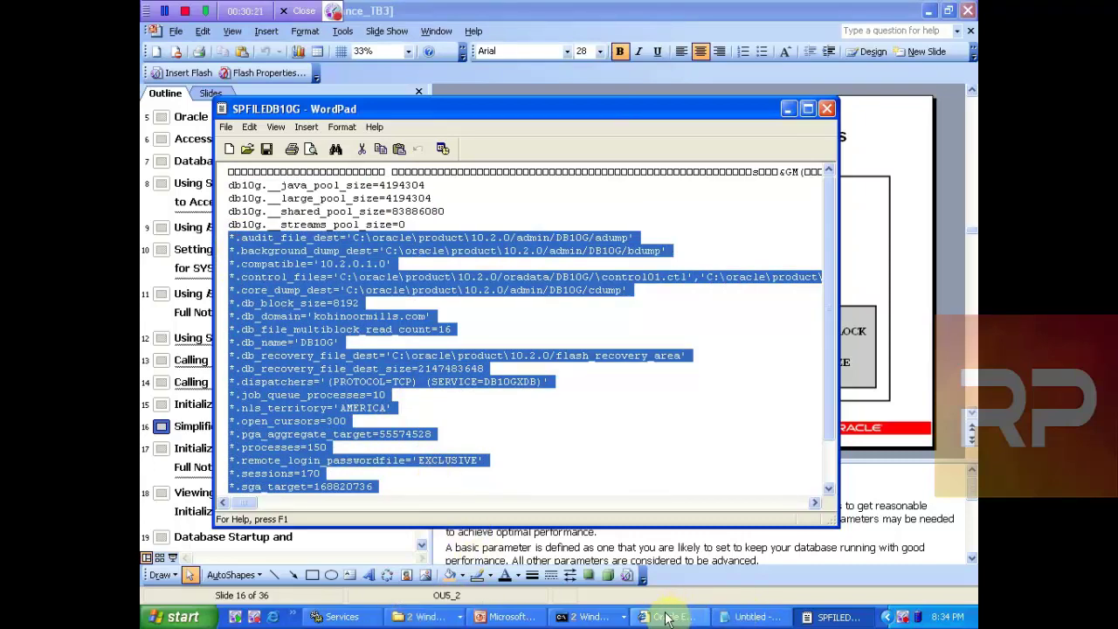
click(511, 617)
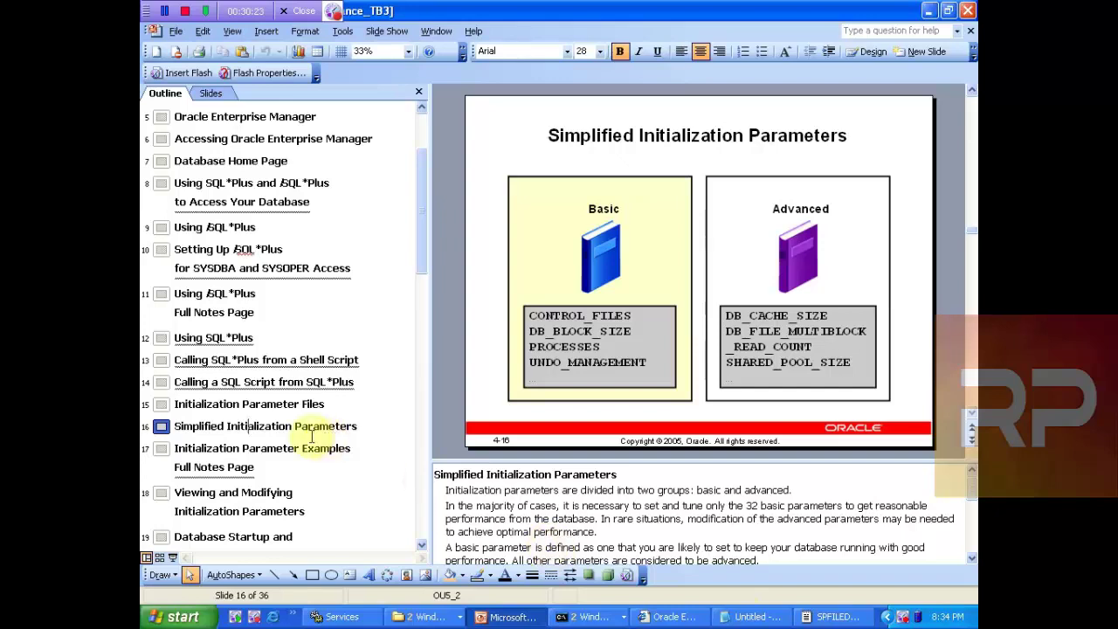
Step: Advance past slide 17 to slide 18, Viewing and Modifying Initialization Parameters, then bring back SPFILEDB10G
click(247, 451)
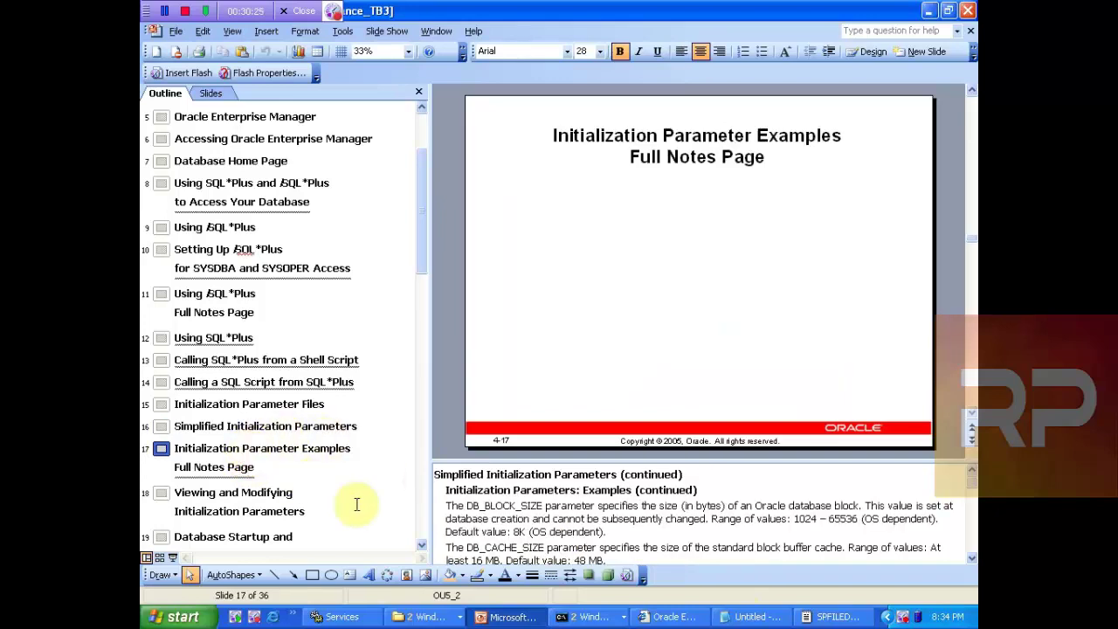
click(226, 503)
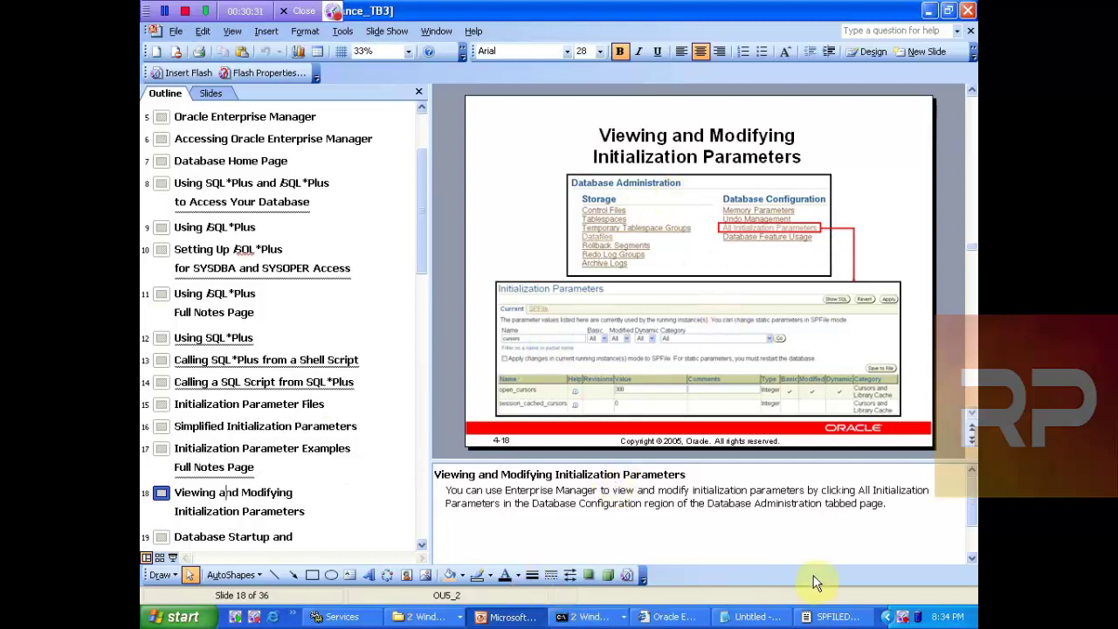
click(830, 617)
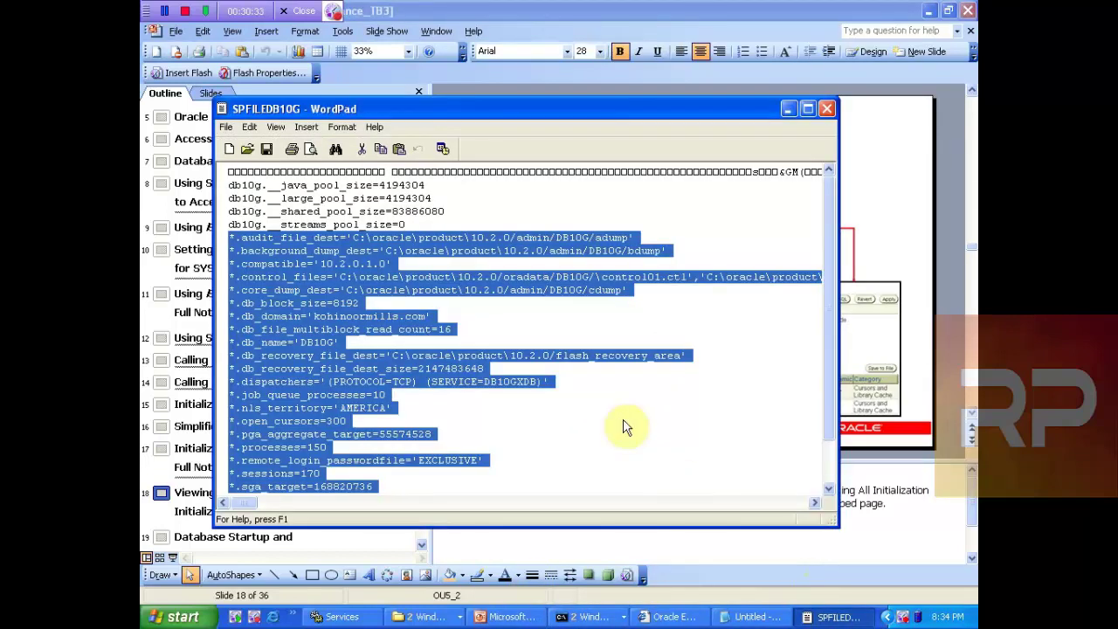
Step: Open the DB10G Administration page, logging in as SYS with the account password and SYSDBA role
click(671, 617)
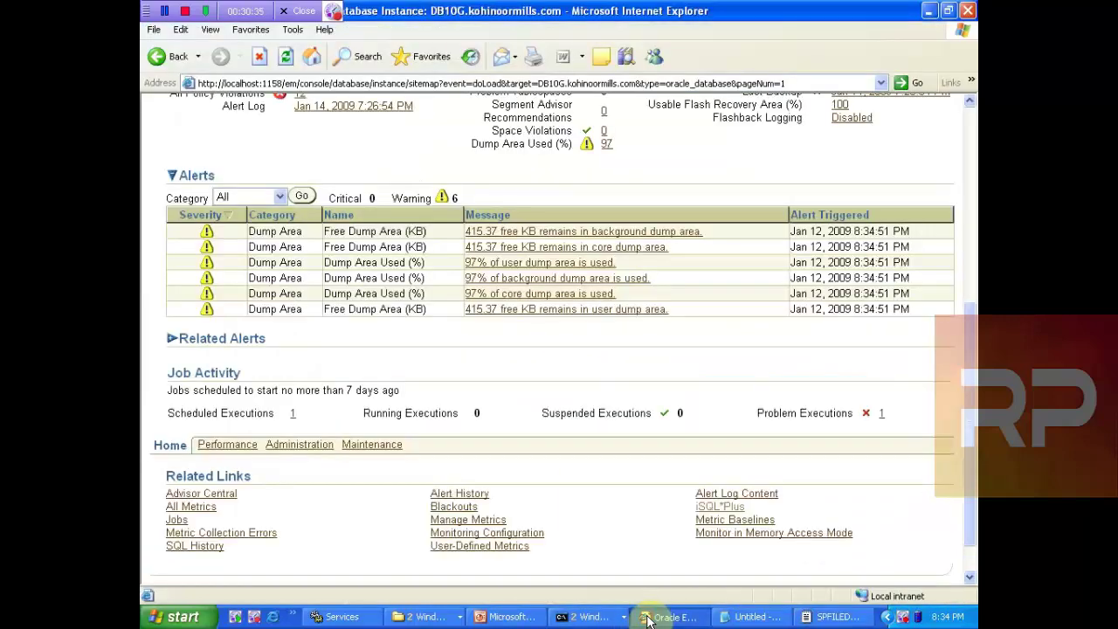
drag(970, 367, 958, 152)
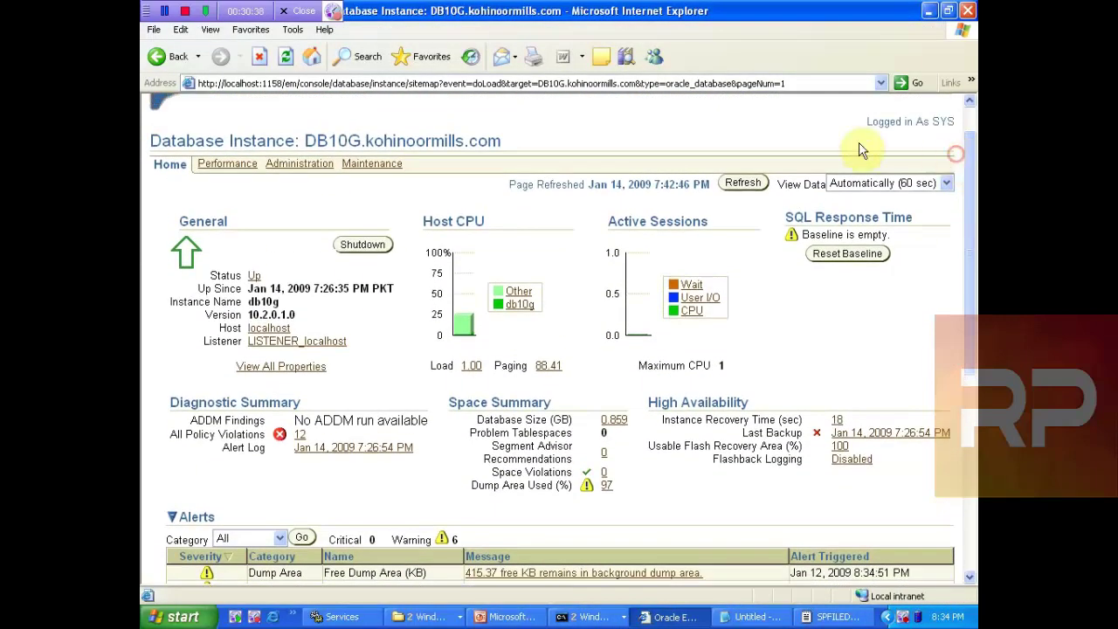
click(305, 171)
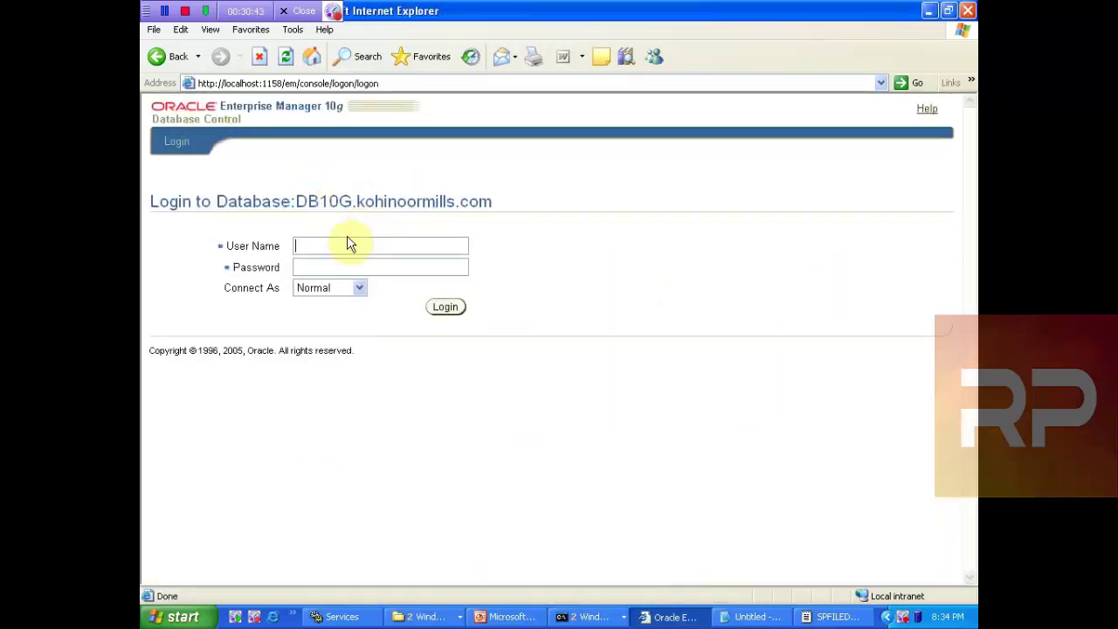
text(oracle)
key(Tab)
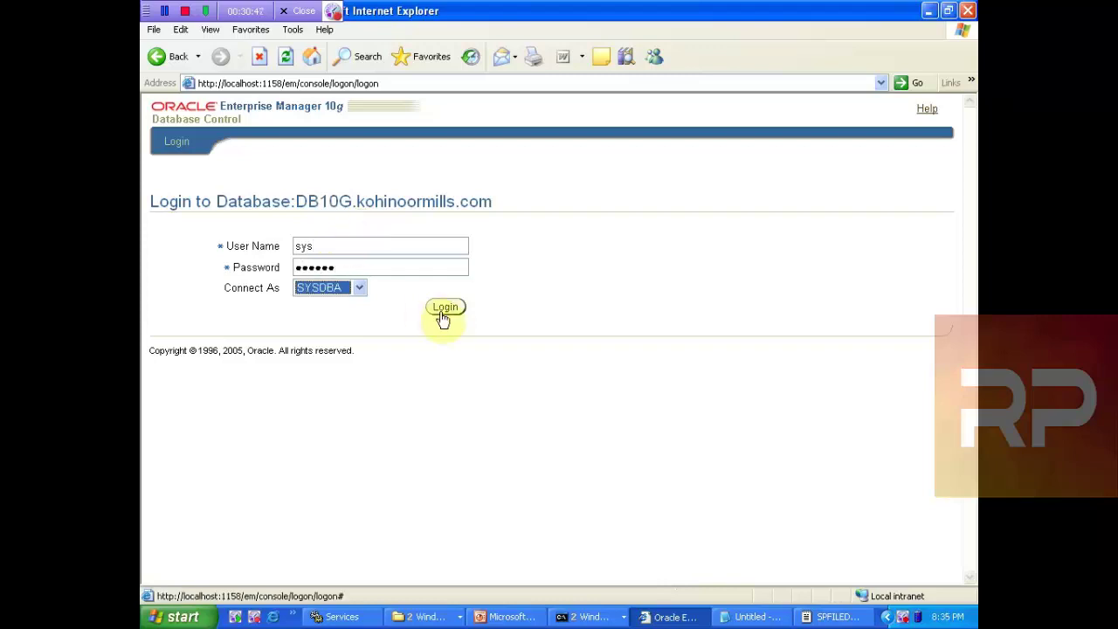
click(446, 310)
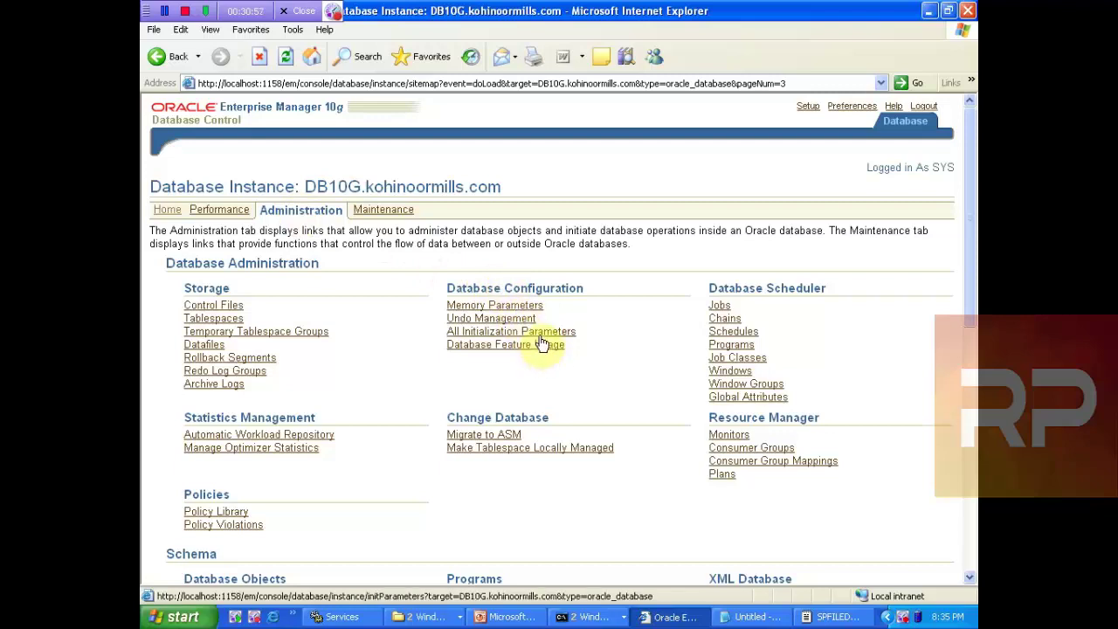
Step: Filter Initialization Parameters by name db_block, showing db_block_size 8192, then return to the lesson slides
click(540, 337)
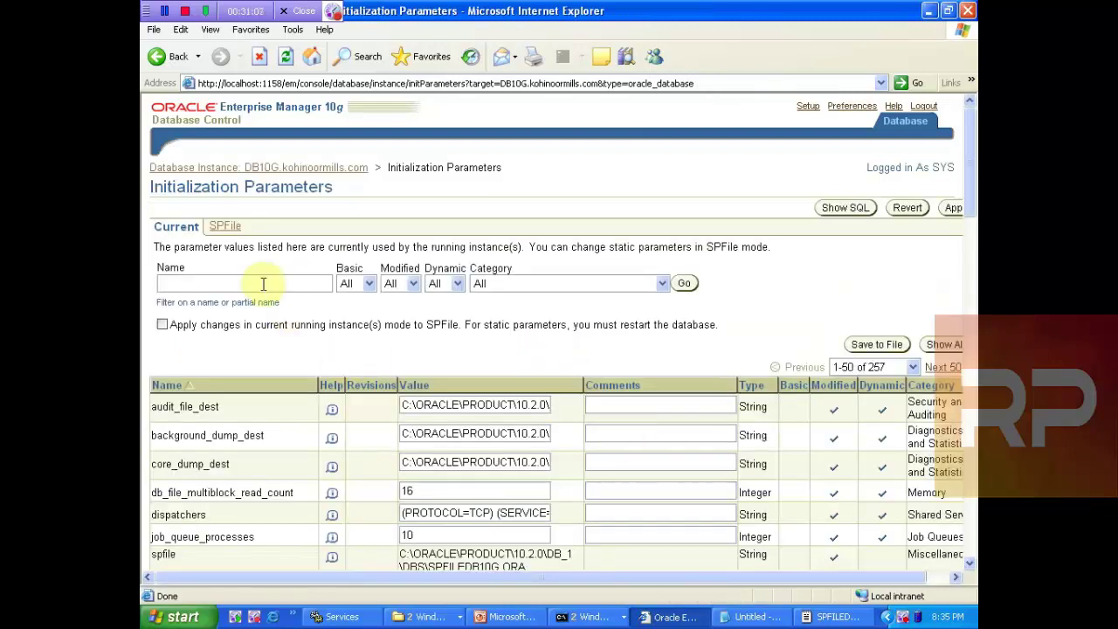
click(260, 283)
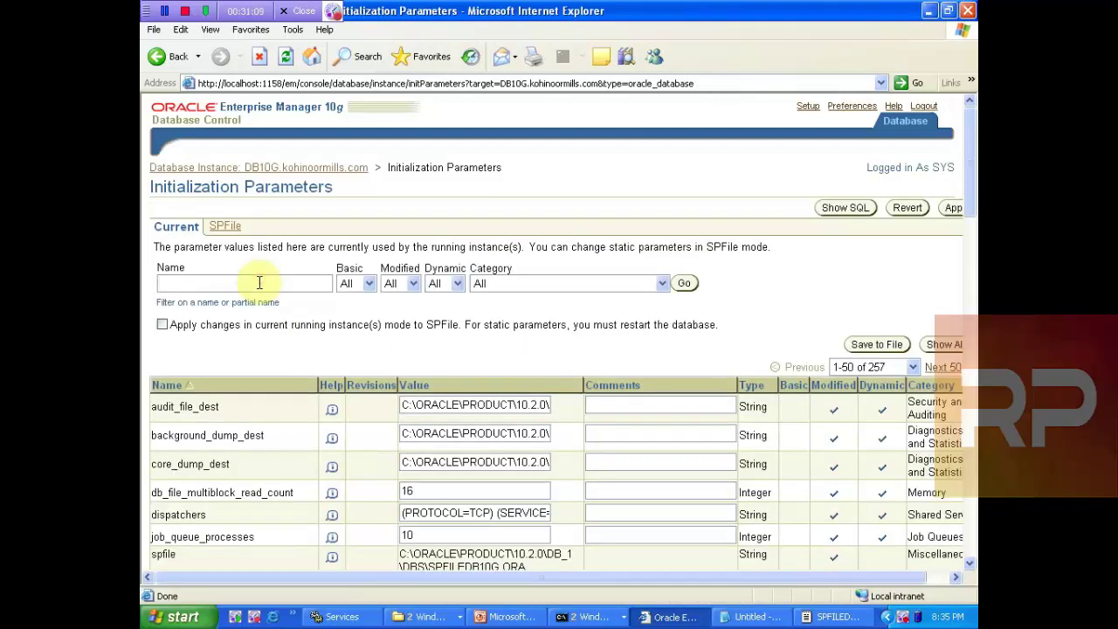
text(db_)
key(BackSpace)
key(BackSpace)
text(ock_si)
key(BackSpace)
key(BackSpace)
key(BackSpace)
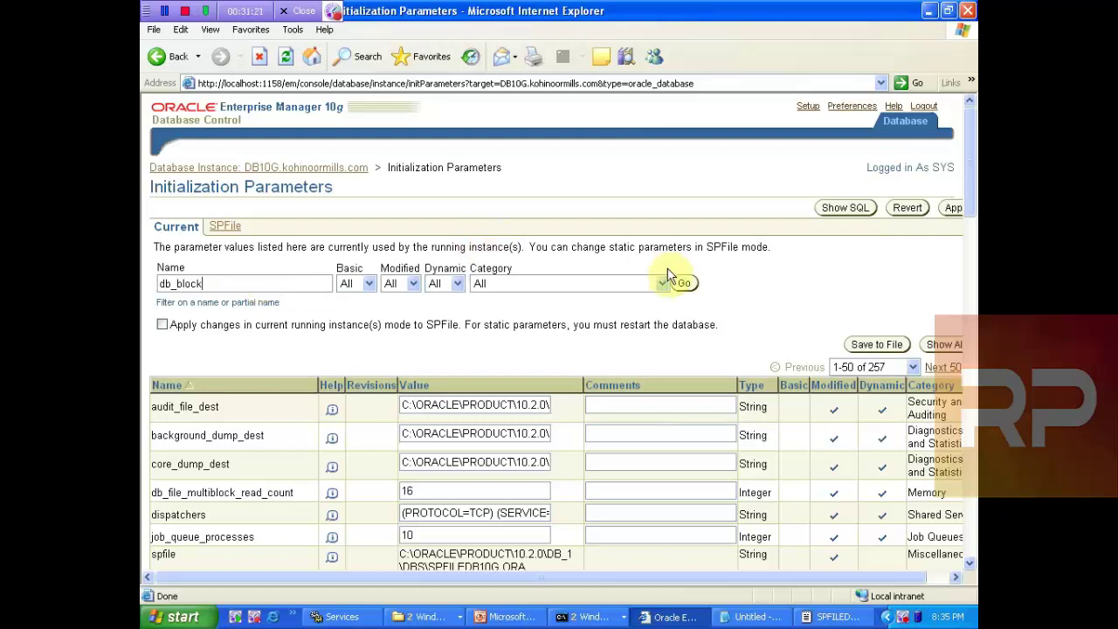
click(684, 283)
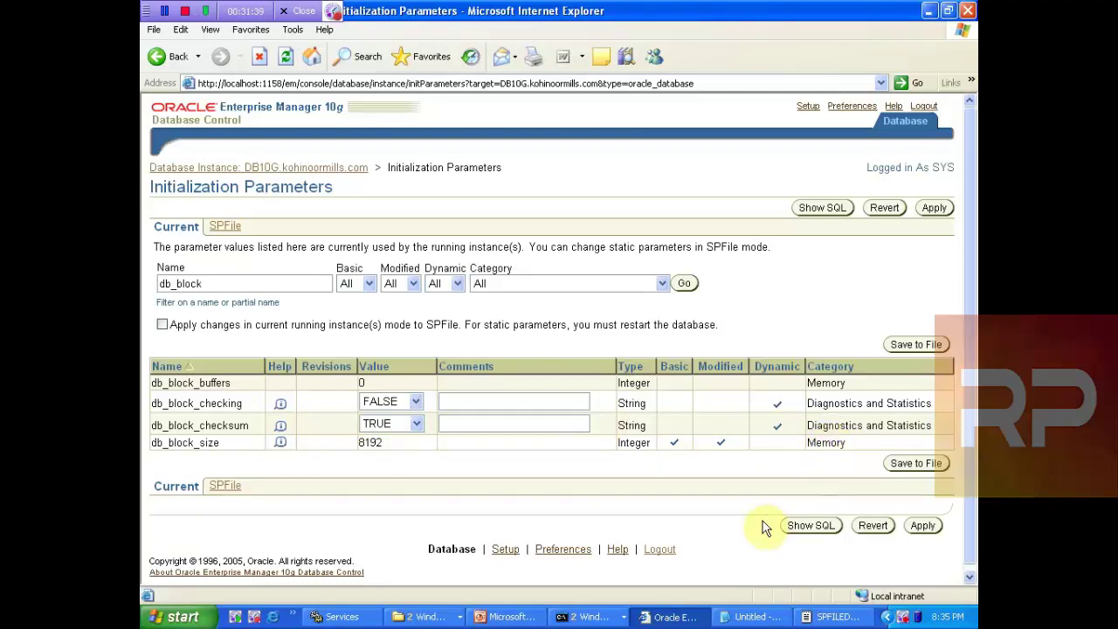
click(511, 616)
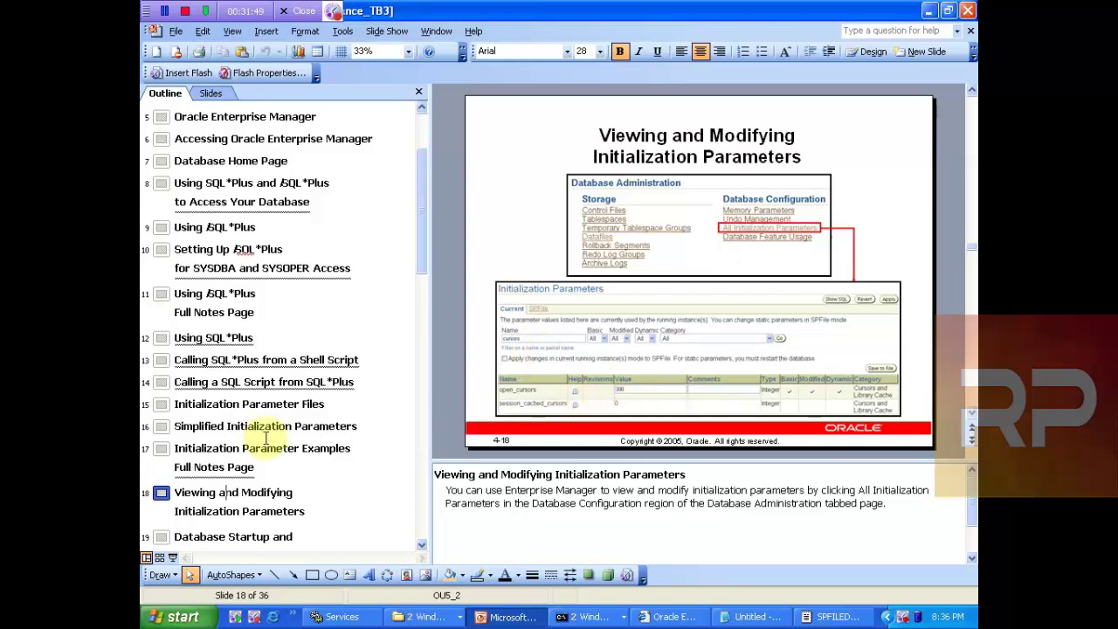
Step: Move to slide 19, Database Startup and Shutdown, and bring up the command console list
click(217, 535)
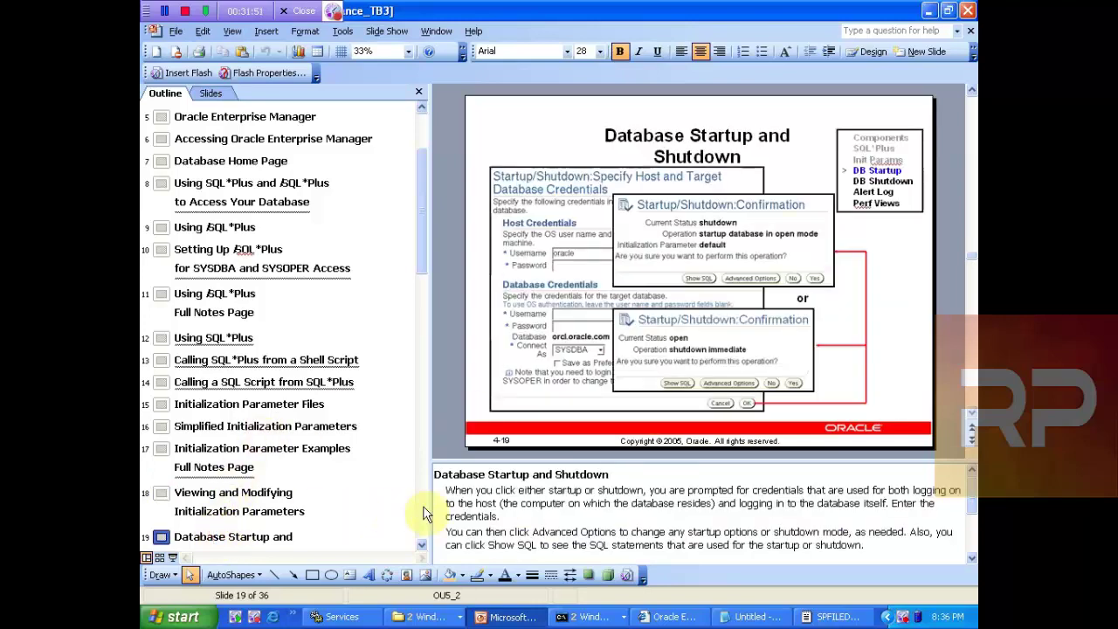
click(423, 548)
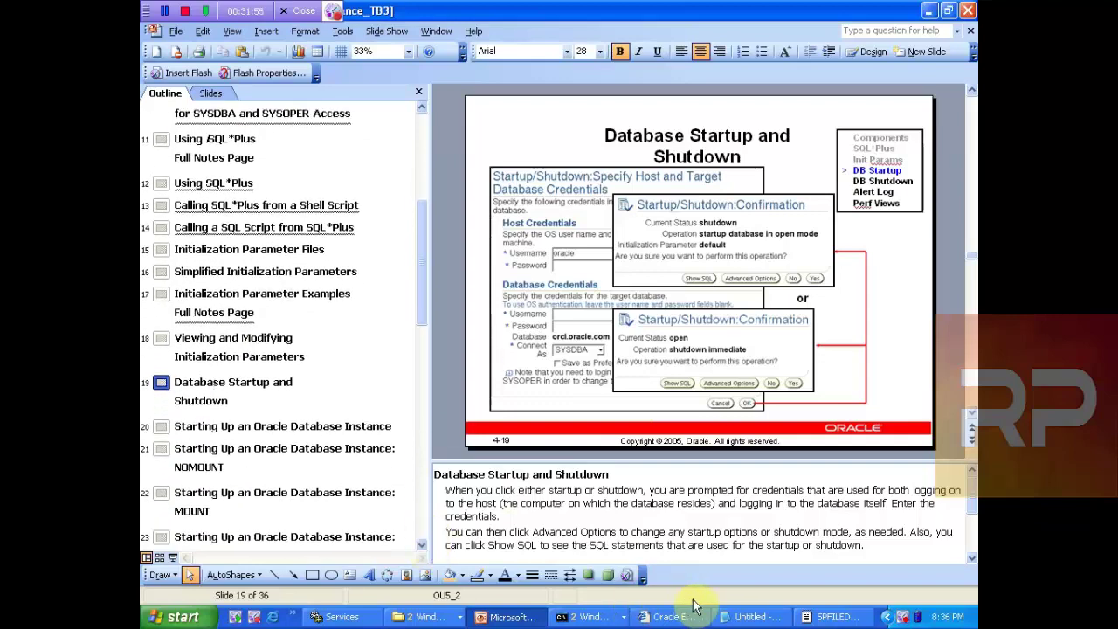
click(596, 617)
Step: Bring both Command Prompt windows up and start a fresh prompt in the lower console
click(662, 594)
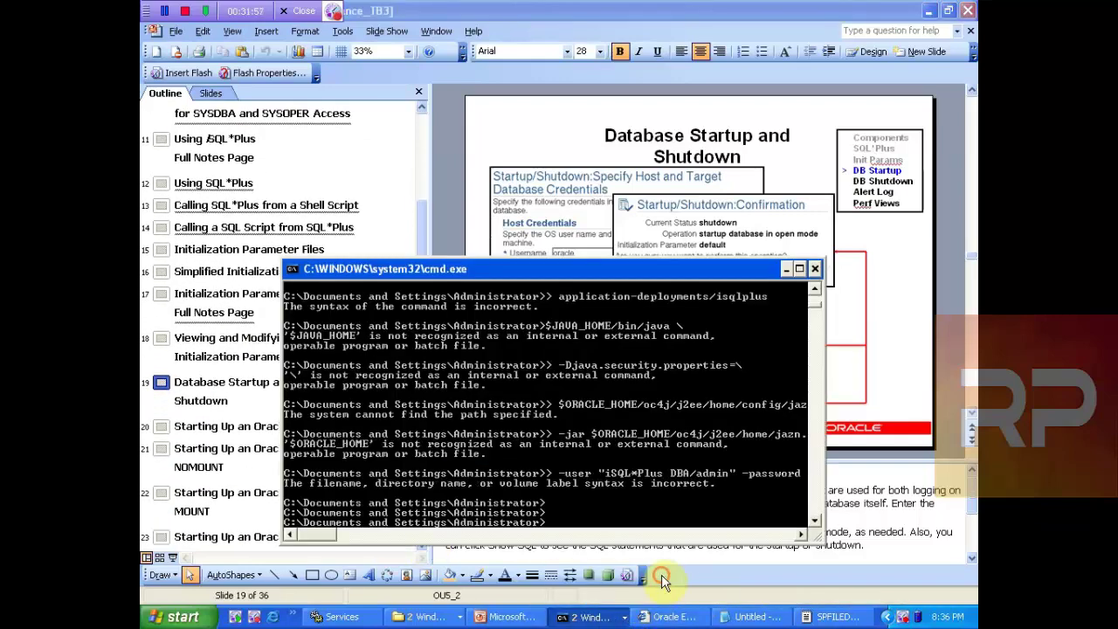
click(572, 617)
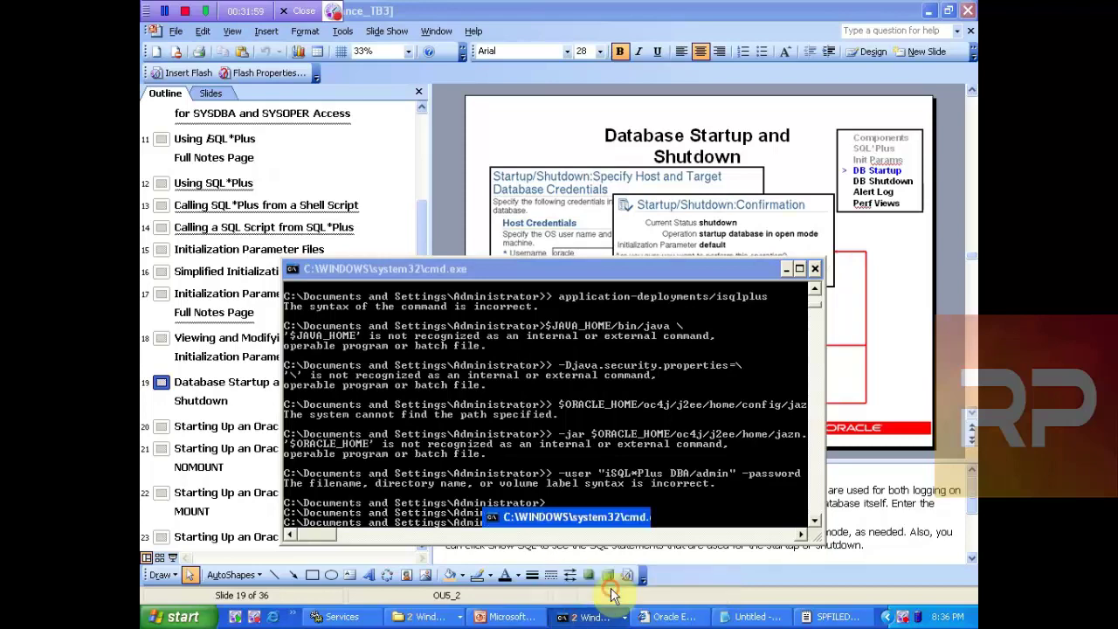
click(642, 572)
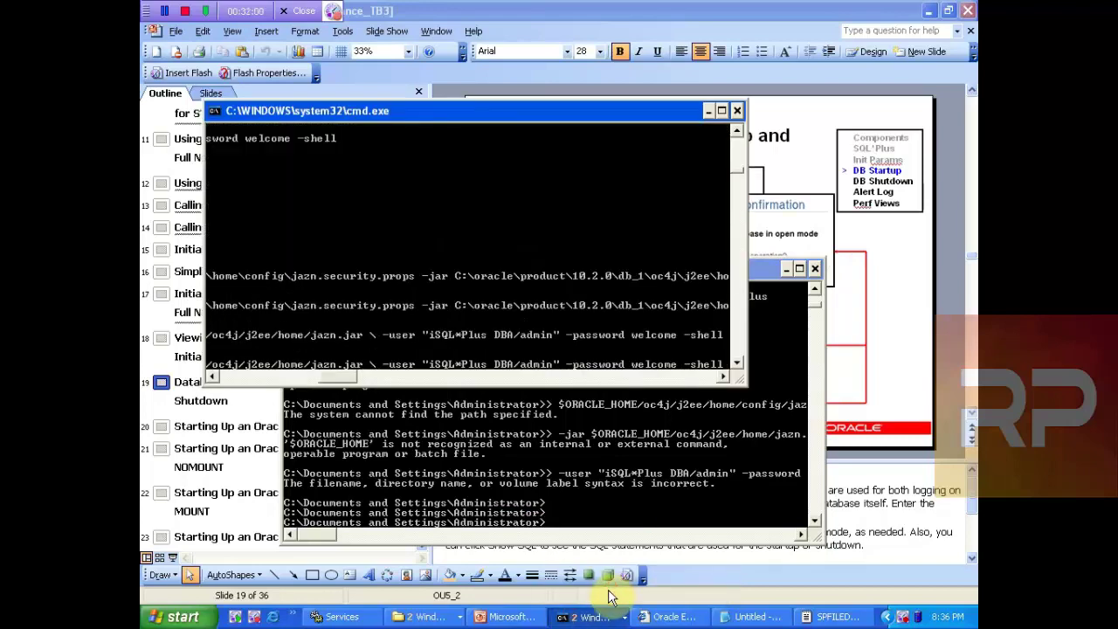
click(676, 483)
key(Return)
key(Return)
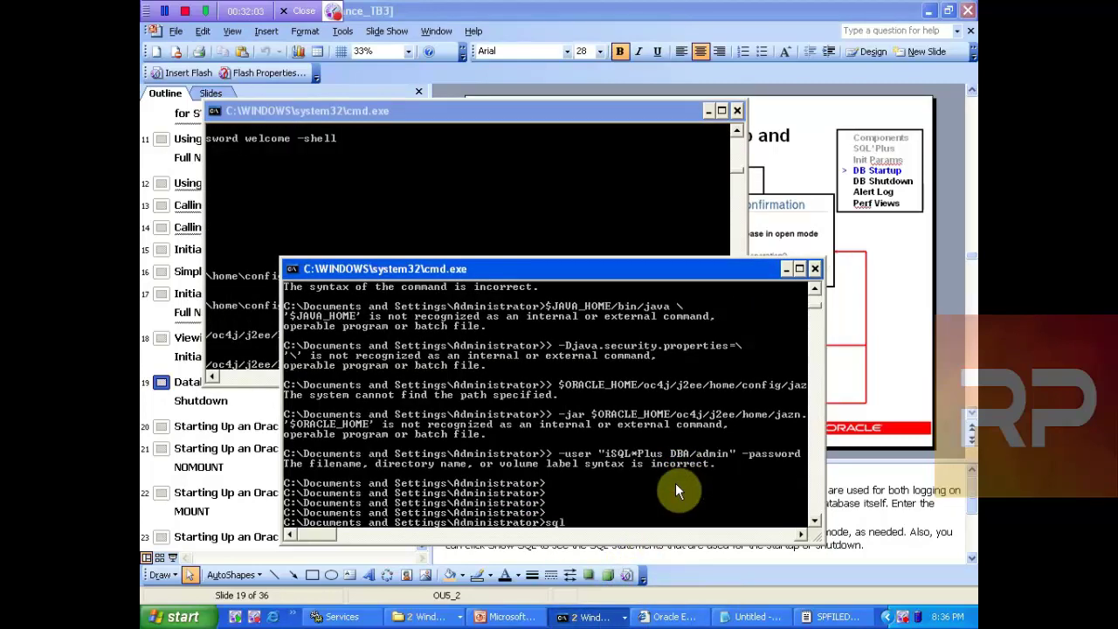
key(BackSpace)
Step: In Explorer, go from dbs up to db_1 into BIN and copy the C:\oracle\product\10.2.0\db_1\BIN path
click(816, 269)
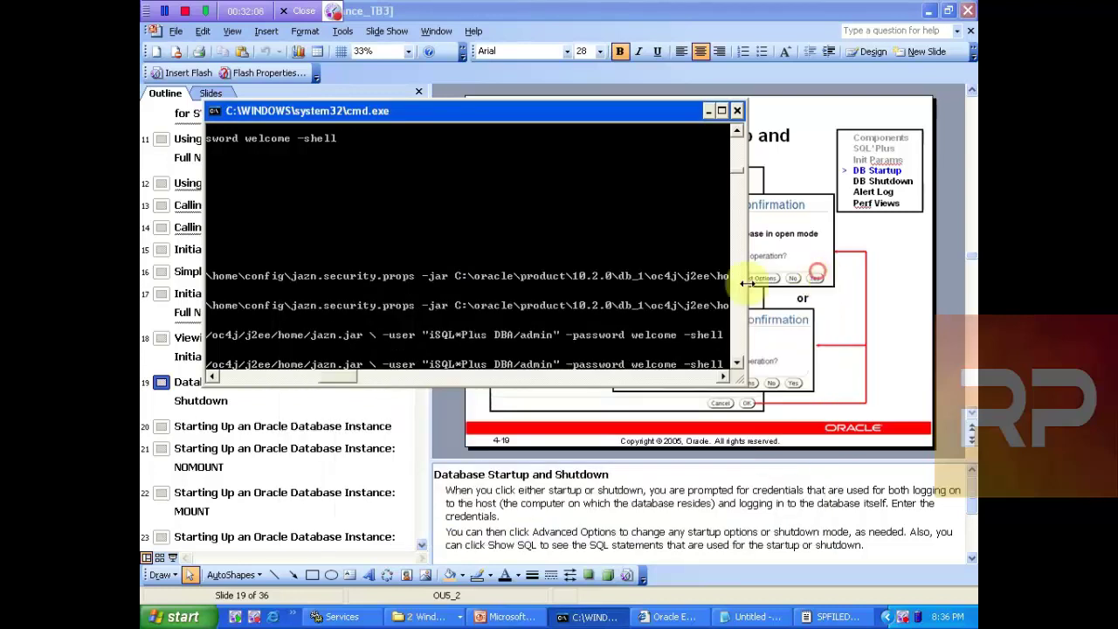
click(437, 617)
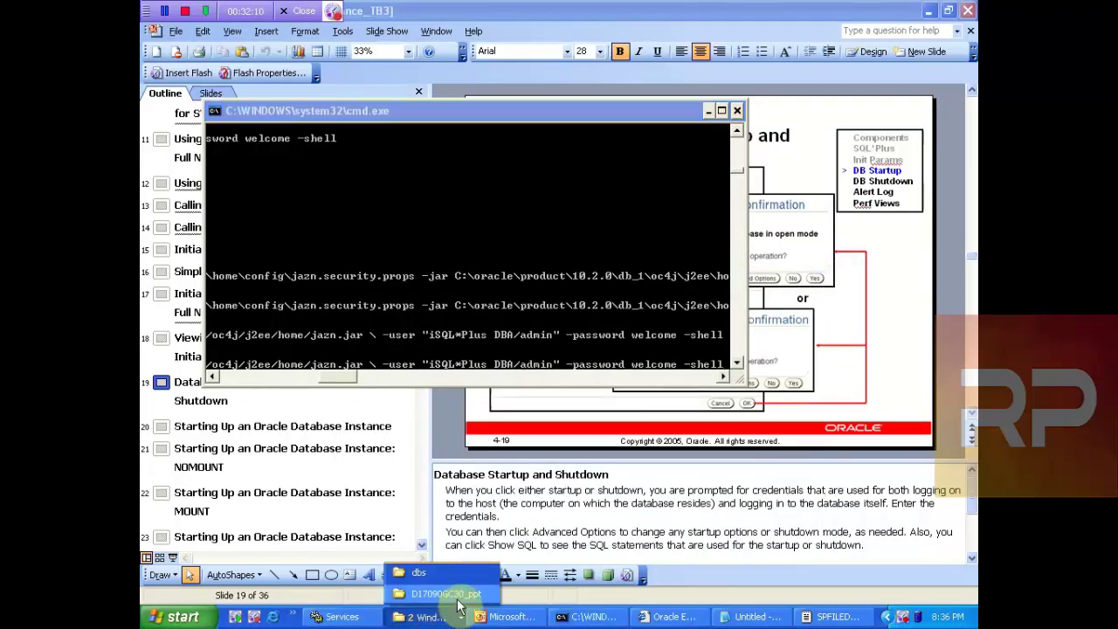
click(424, 572)
click(381, 61)
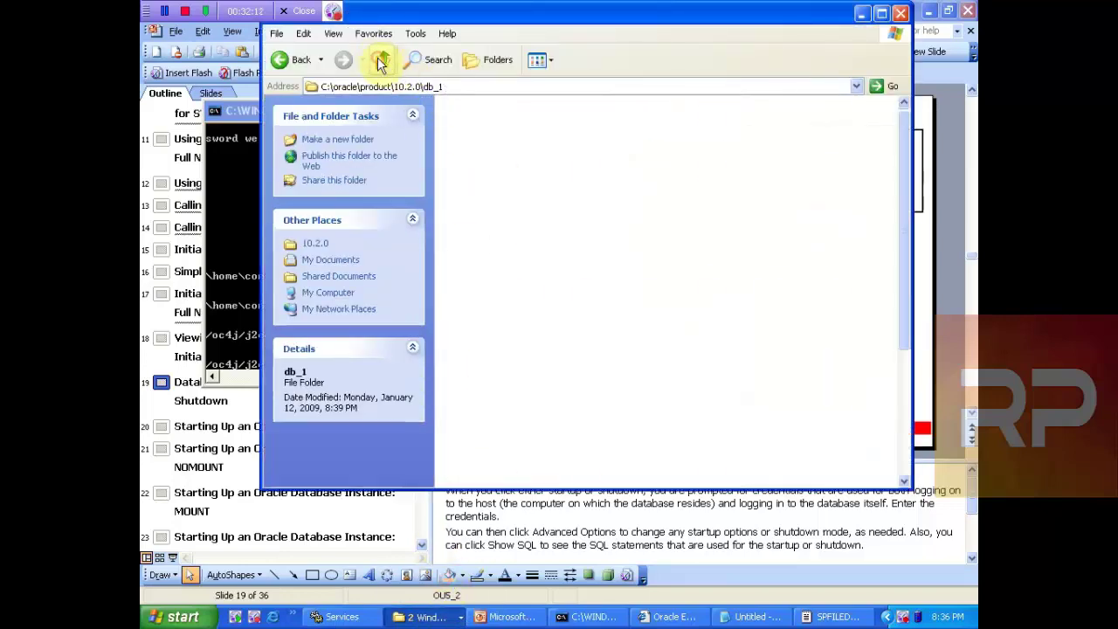
double_click(588, 127)
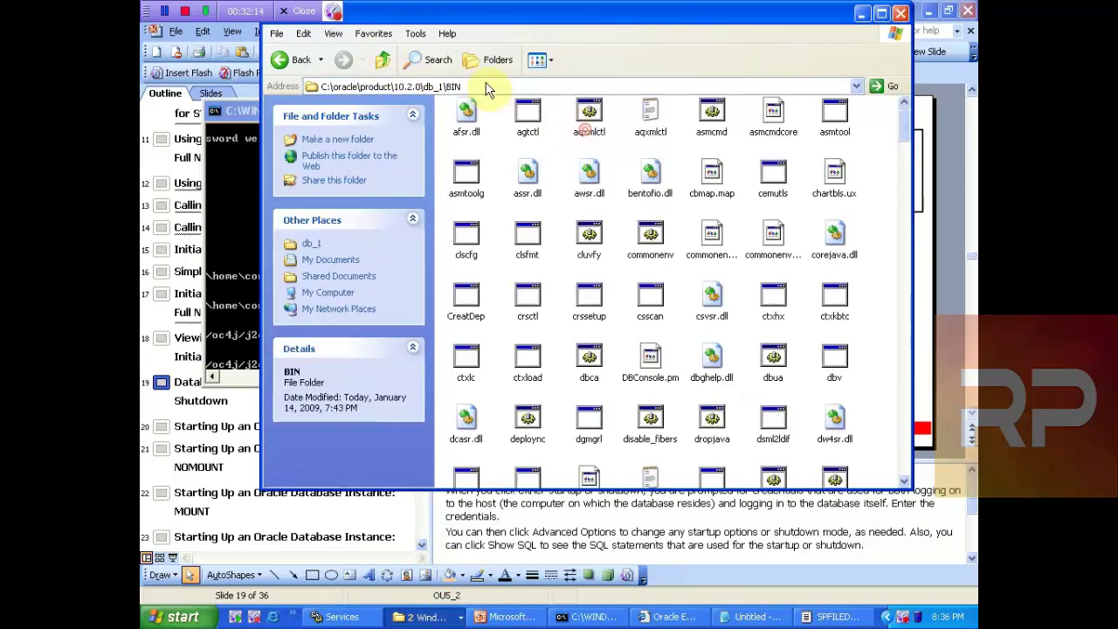
click(485, 86)
key(cmd+c)
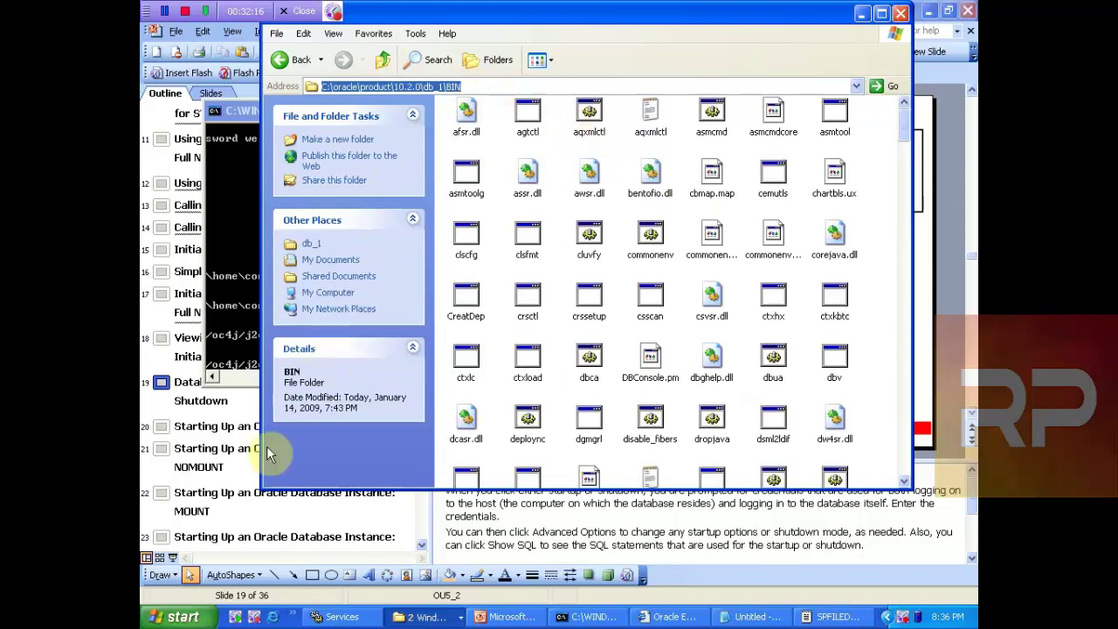
click(589, 617)
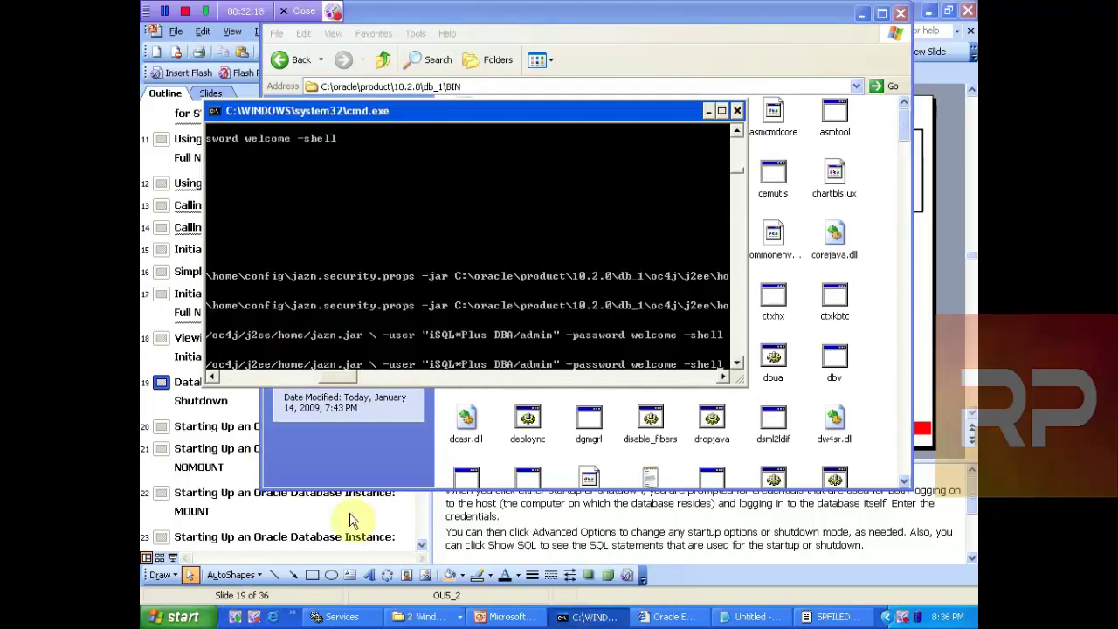
Step: Change the console directory to the pasted C:\oracle\product\10.2.0\db_1\BIN path
key(Return)
key(Return)
key(Return)
key(Return)
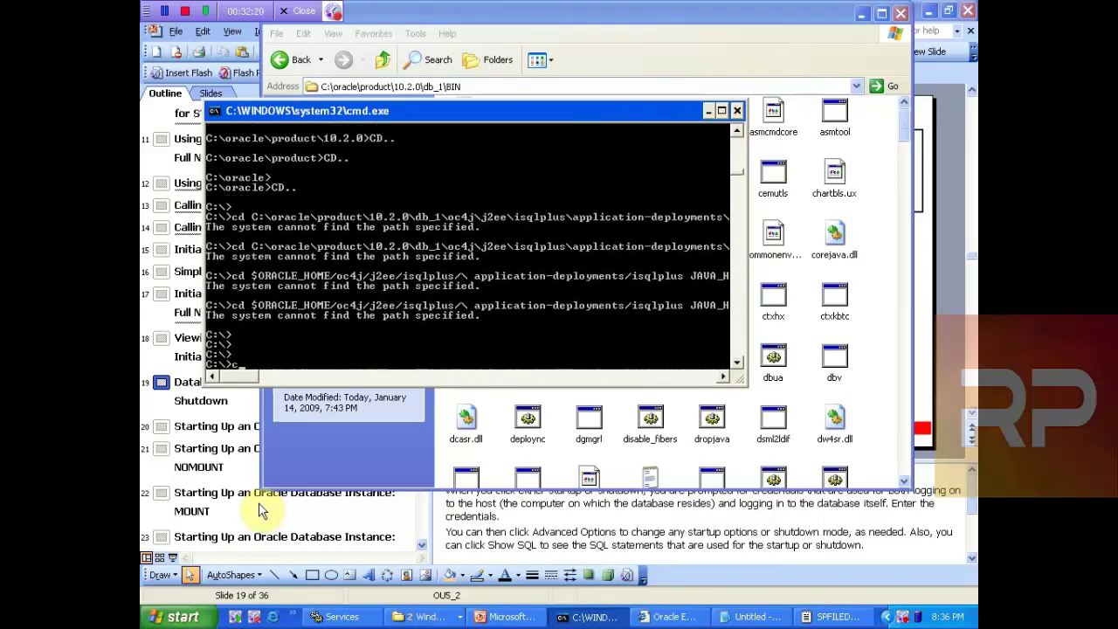
text(c)
key(BackSpace)
text(cd)
right_click(397, 334)
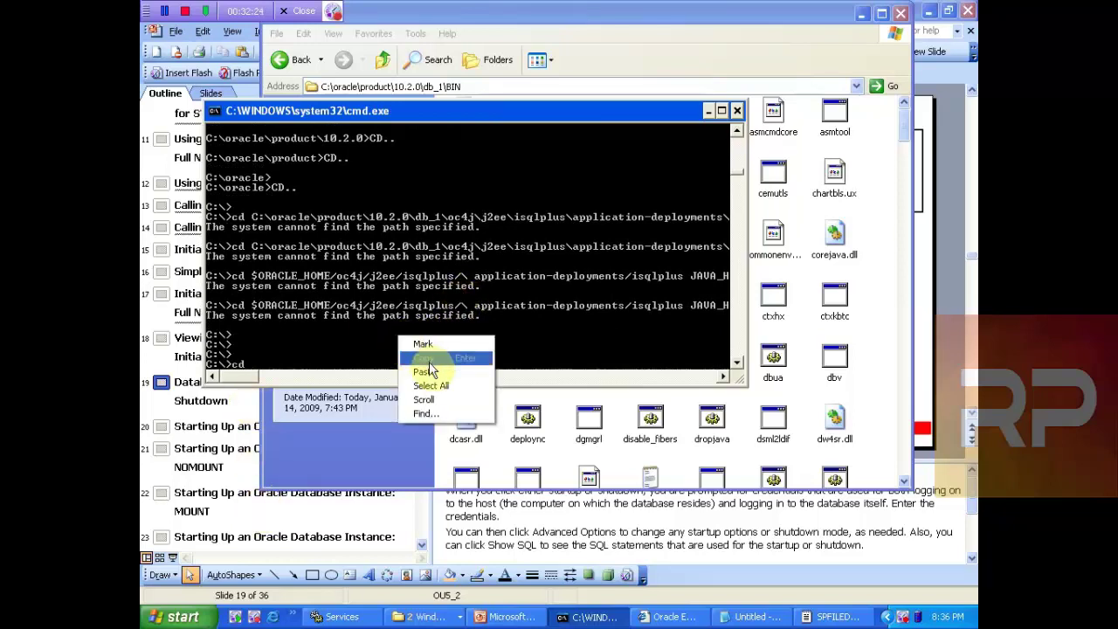
click(430, 372)
key(Return)
Step: Start SQL*Plus and connect as SYS AS SYSDBA with the account password, then return to Enterprise Manager
key(Return)
text(s)
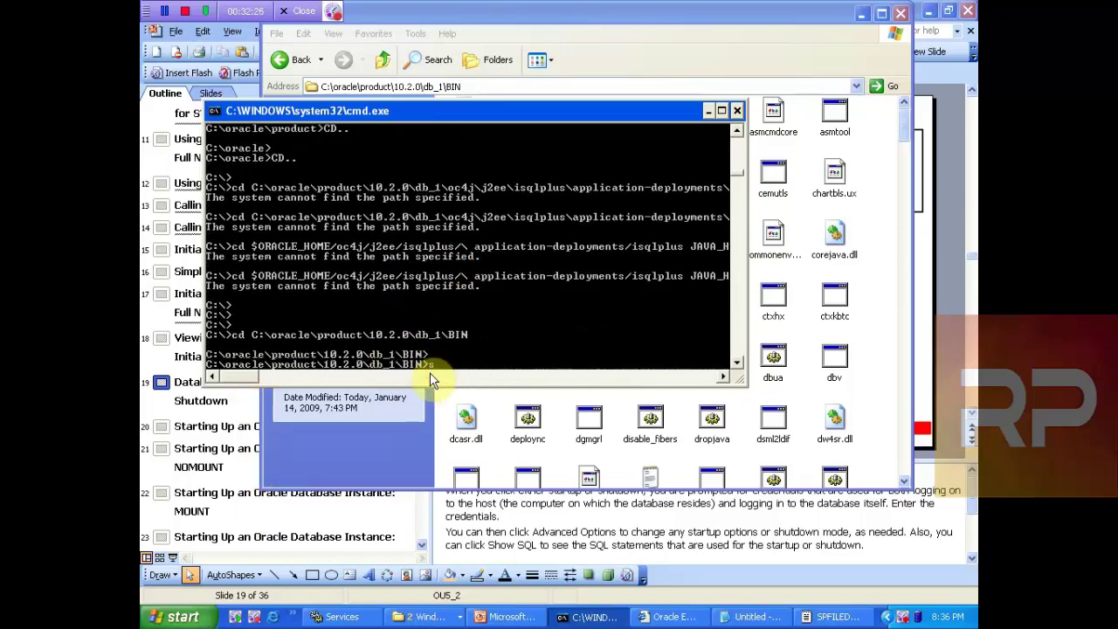
text(qlplus)
key(Return)
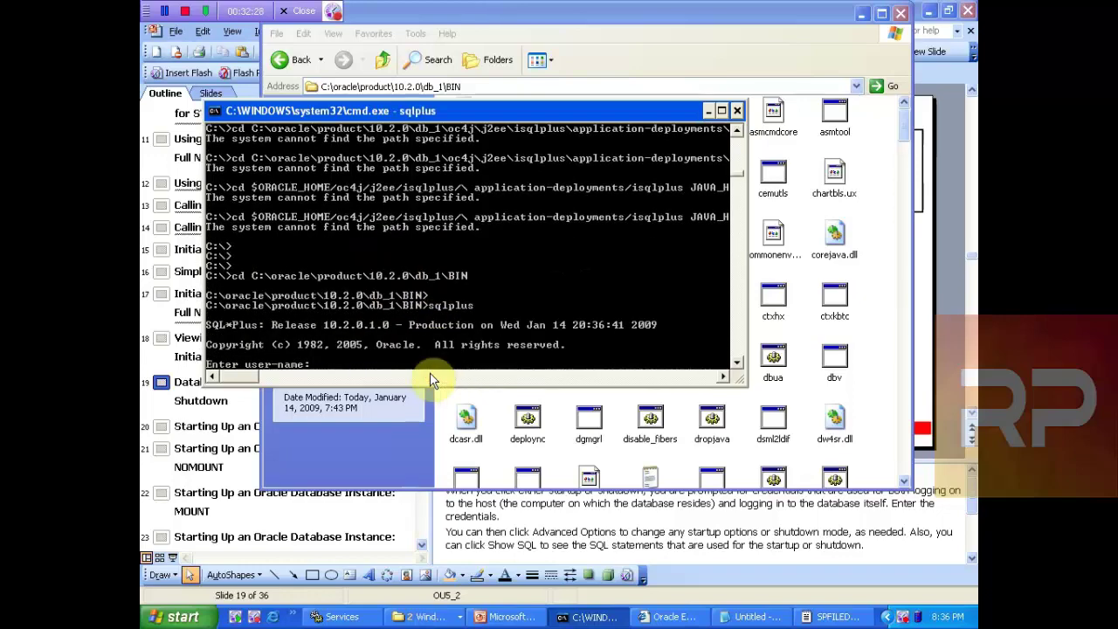
text(sys/)
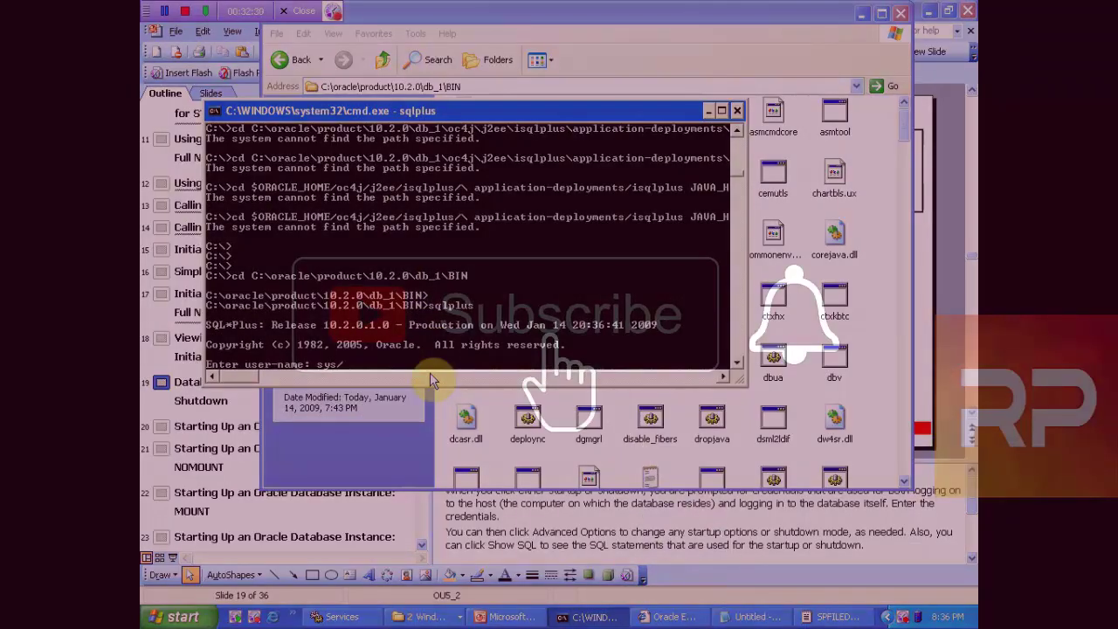
text(oracle)
key(Return)
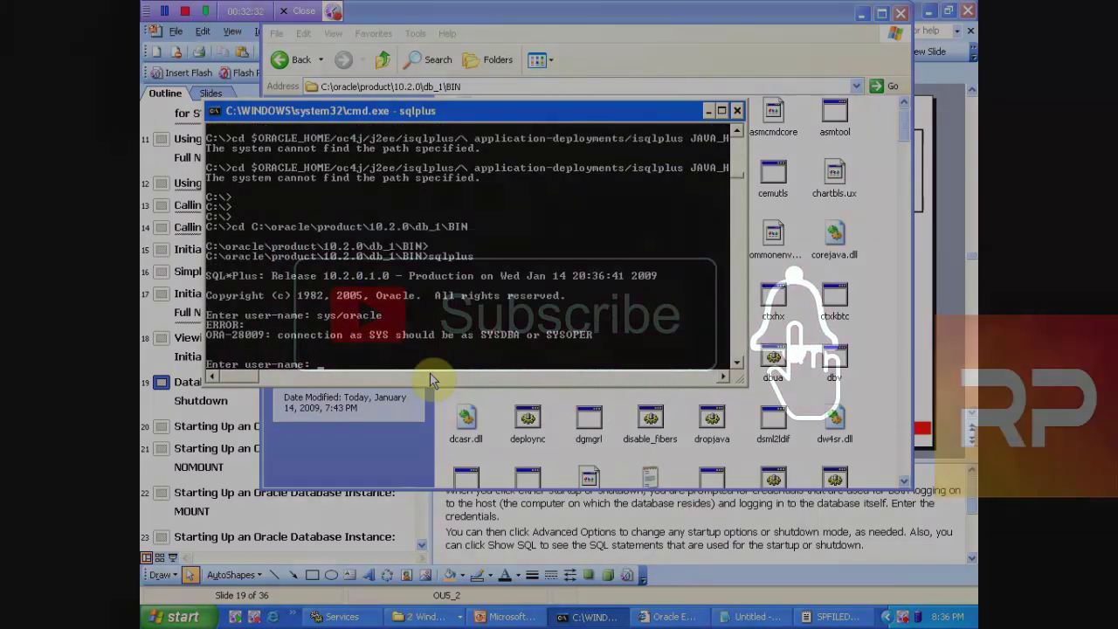
text(sys/oracle as)
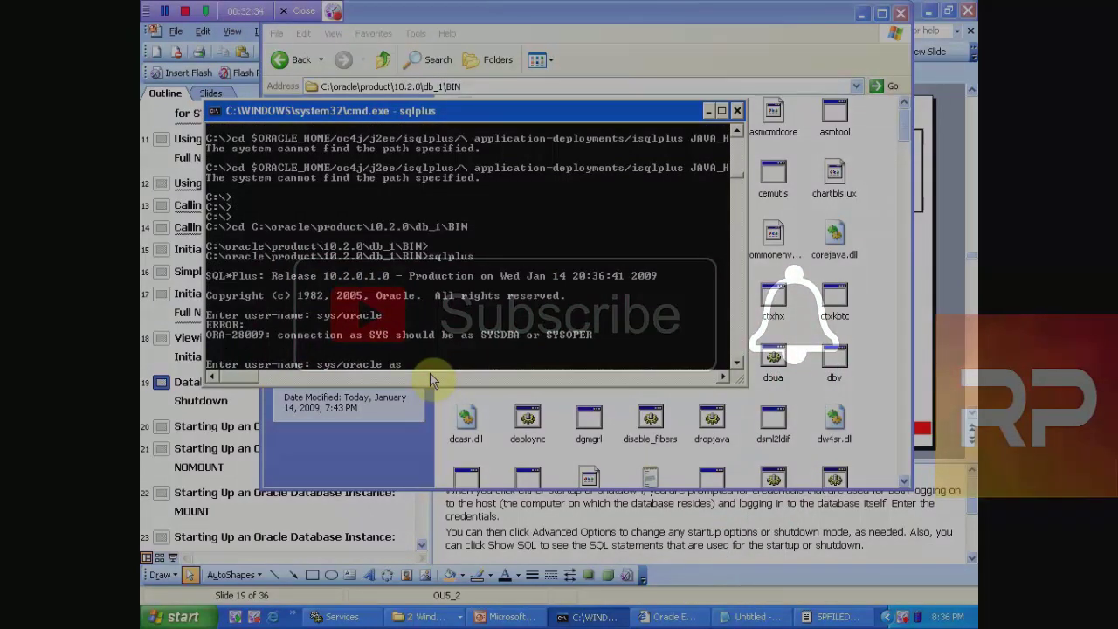
text( sysdba)
key(Return)
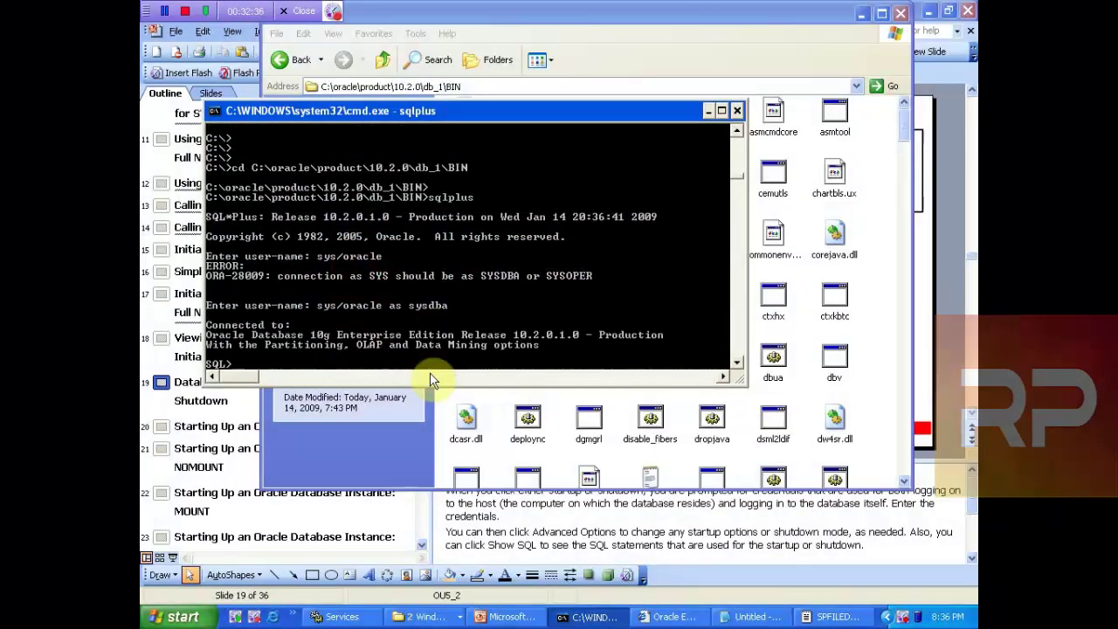
key(Return)
key(Return)
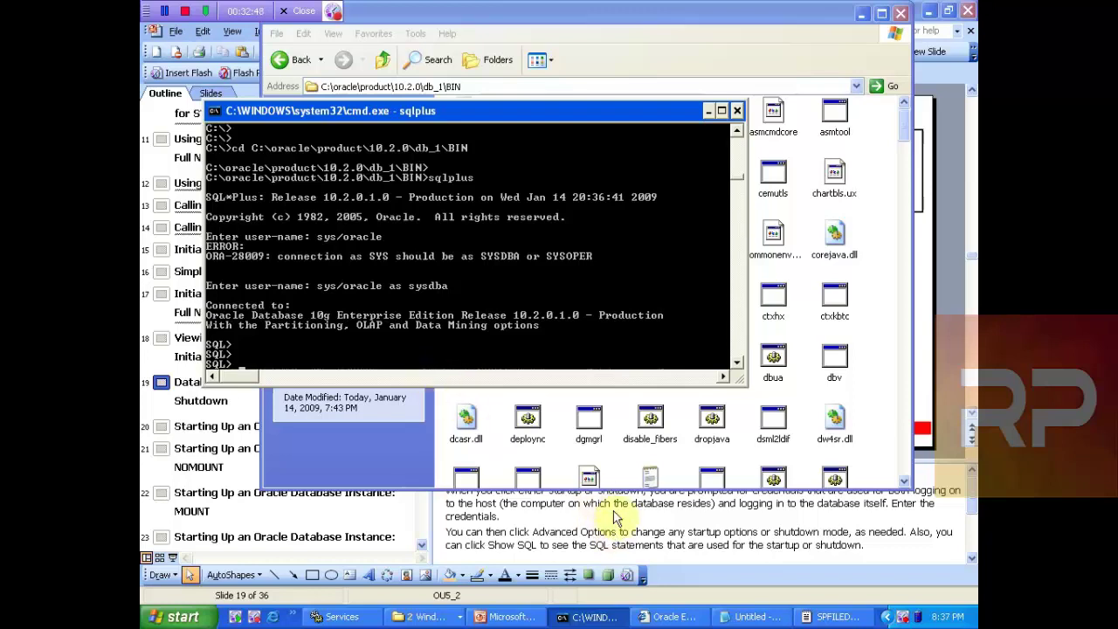
click(669, 616)
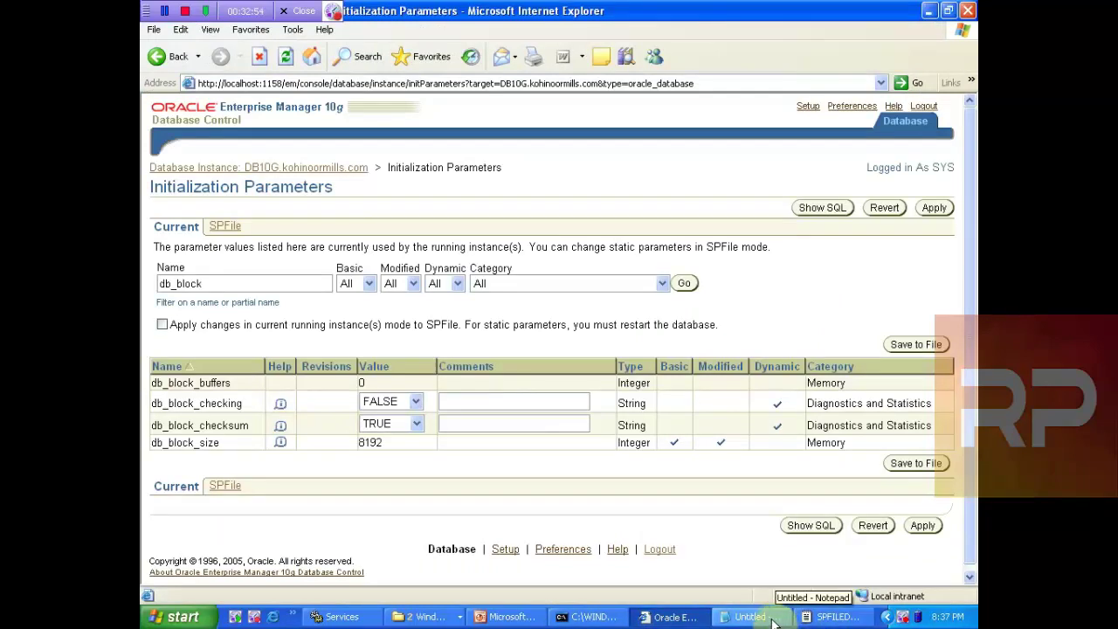
Step: List the db_block parameter values in SQL*Plus with show parameter db_block
click(570, 617)
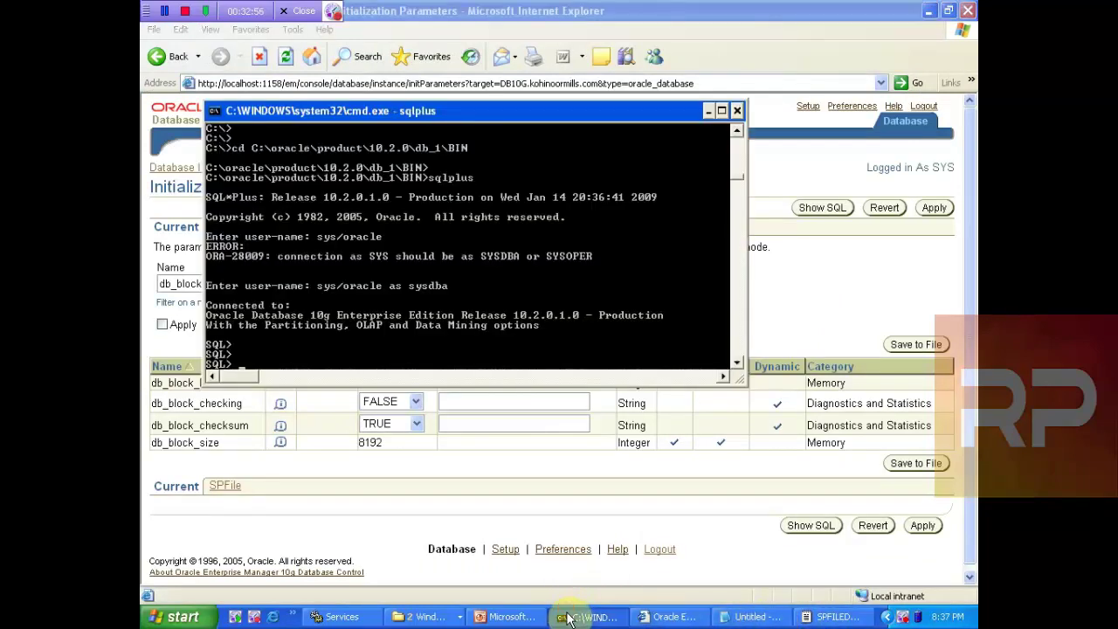
text(show parameter d)
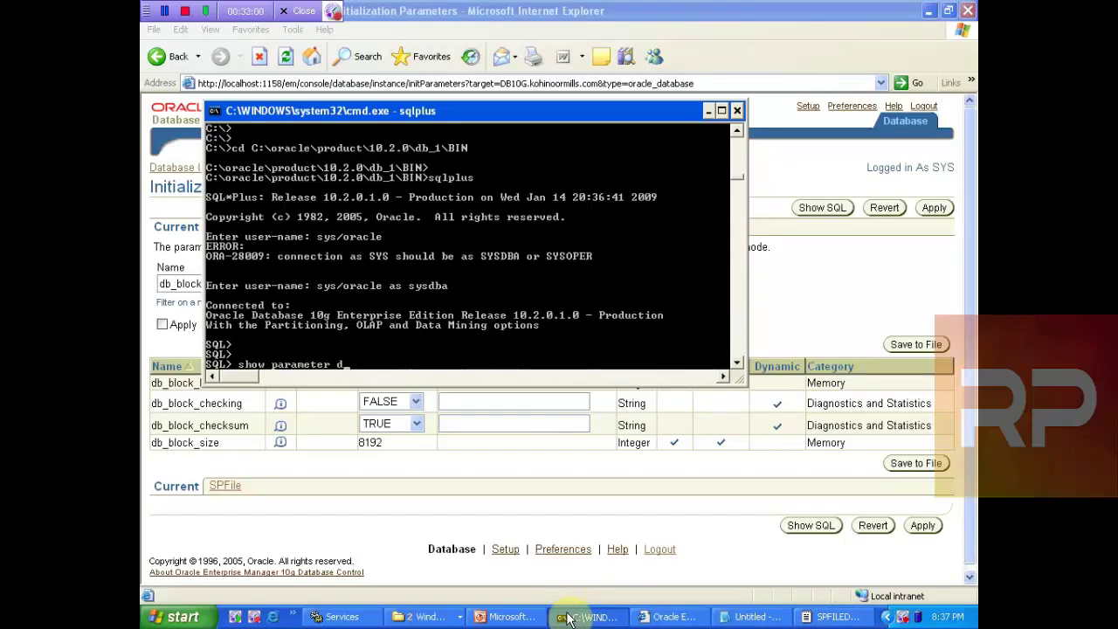
text(b_block)
key(Return)
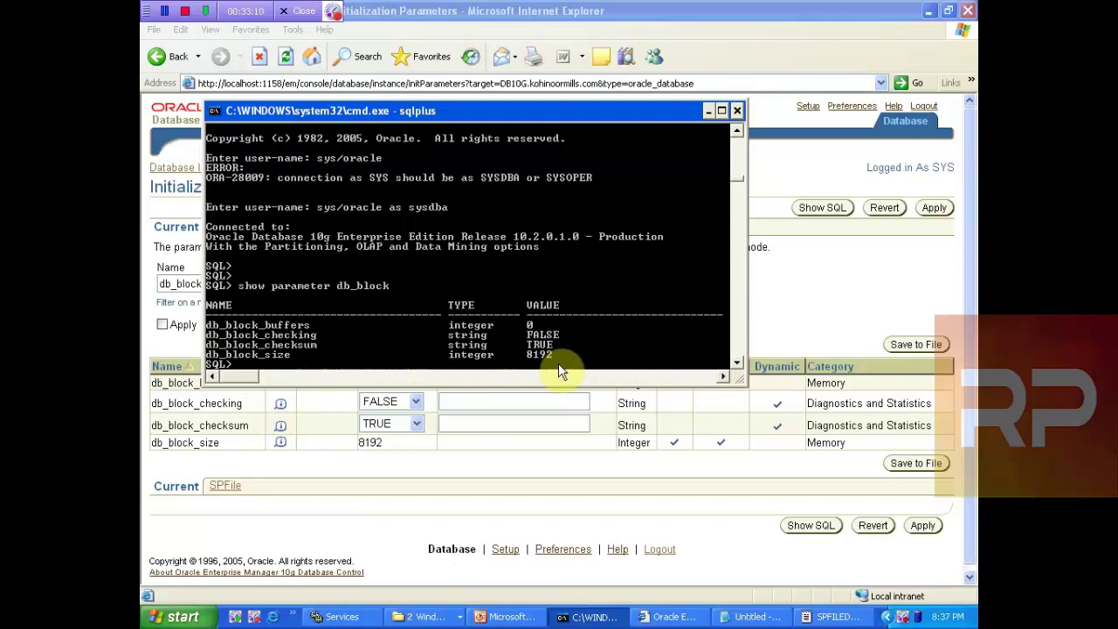
key(Return)
key(Return)
key(Return)
Step: List all initialization parameters, then enter DESC V$PARAMETER at the prompt
text(s)
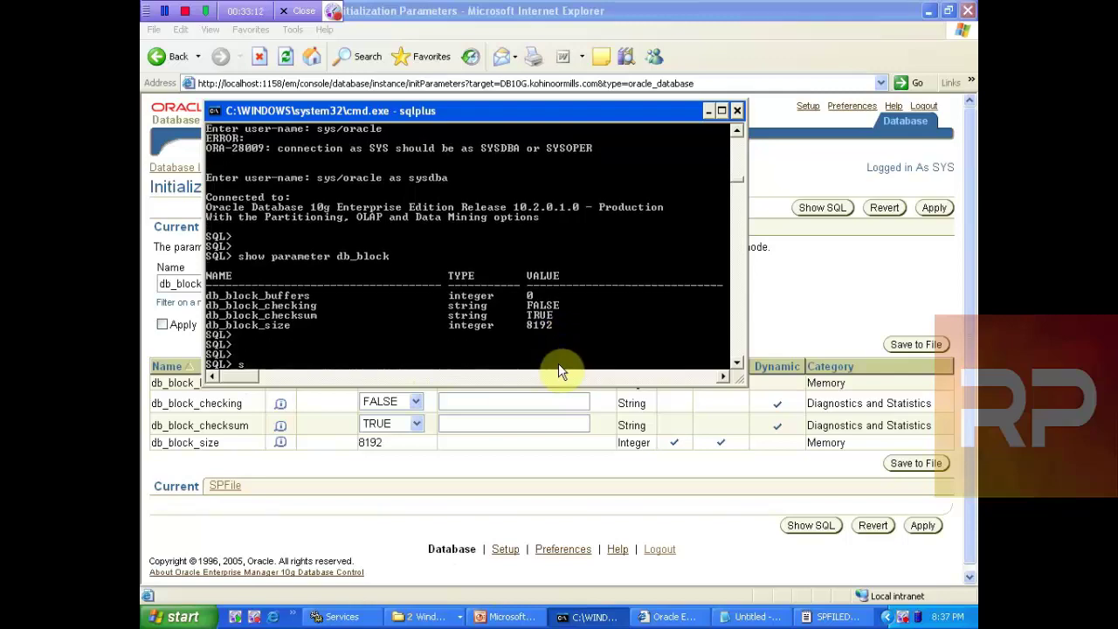
text(how parameter)
key(Return)
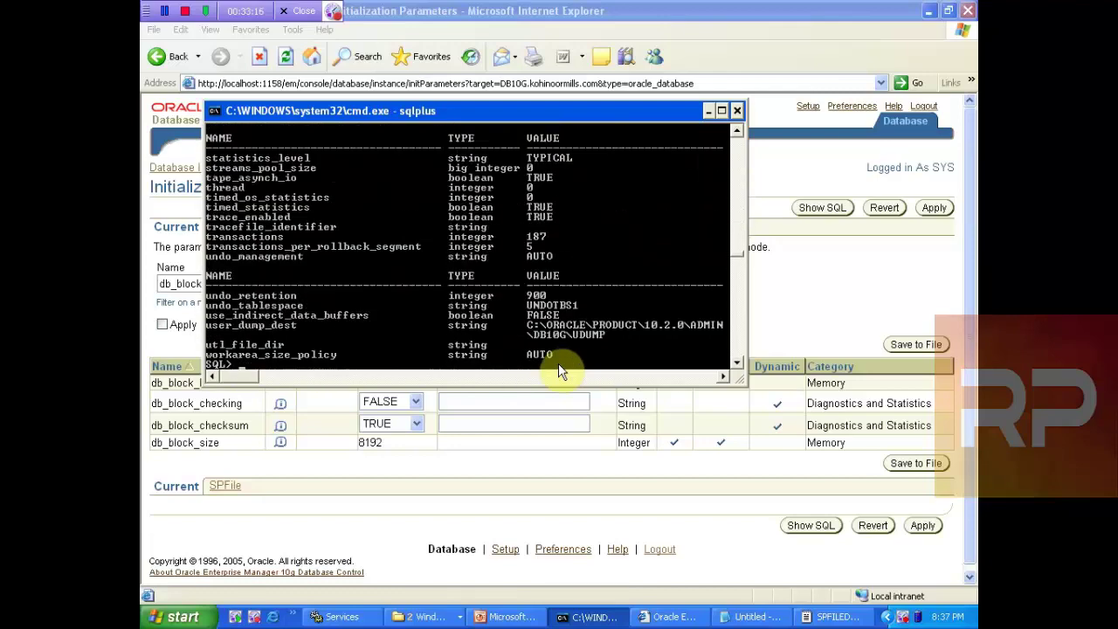
key(Return)
key(Return)
key(Return)
key(Return)
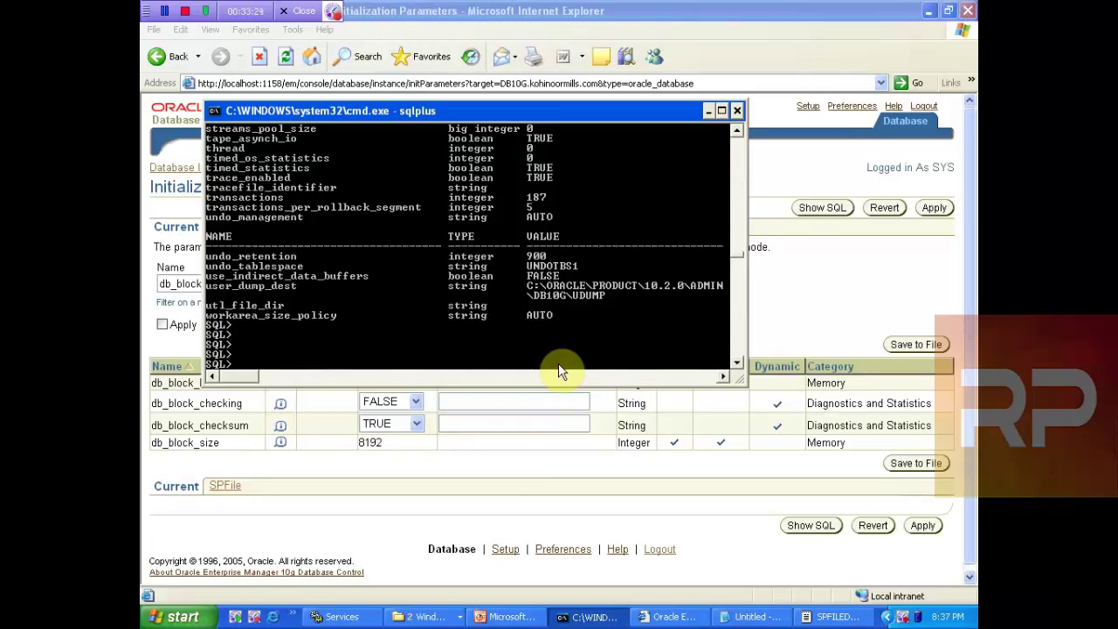
text(DESC V$PARAMETER)
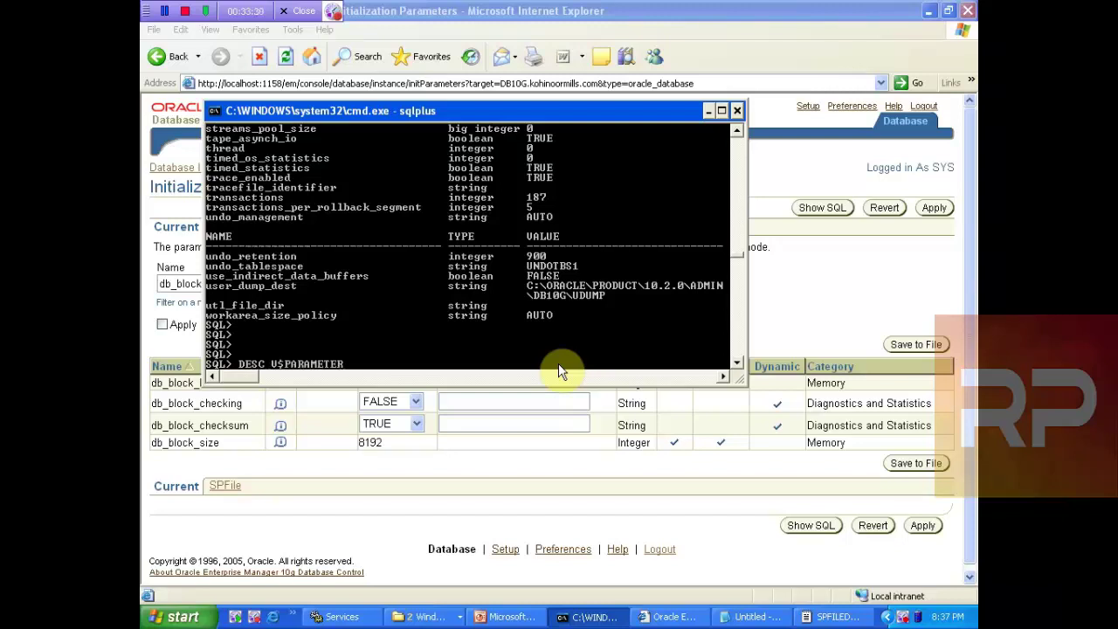
Step: Describe V$PARAMETER and query NAME, VALUE for names LIKE 'db_block%'
key(Return)
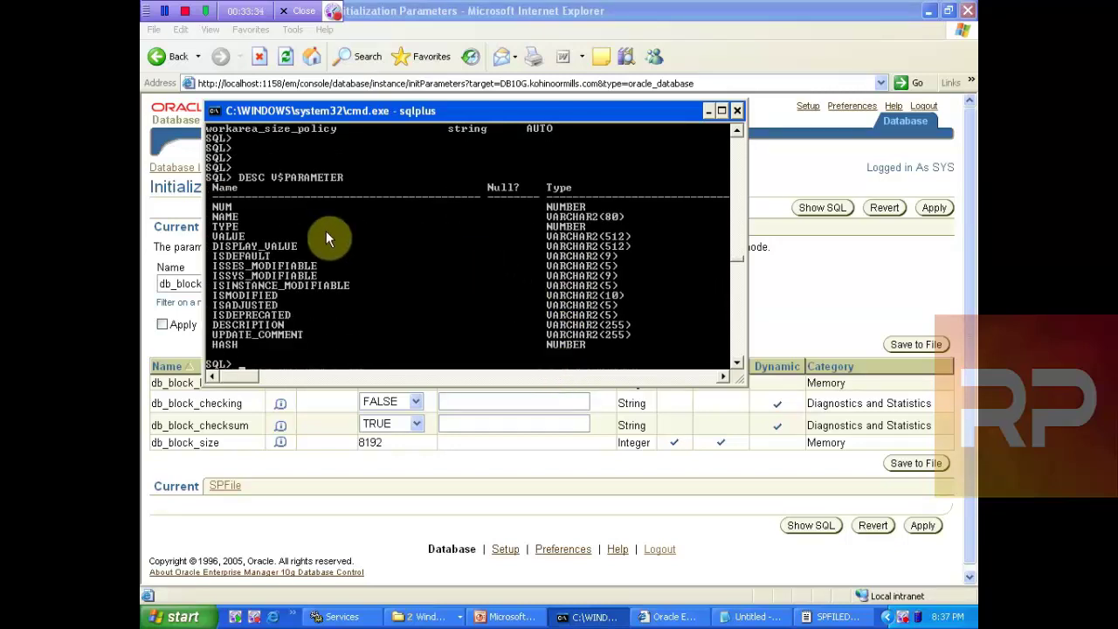
text(SELECT NAME,VALUE)
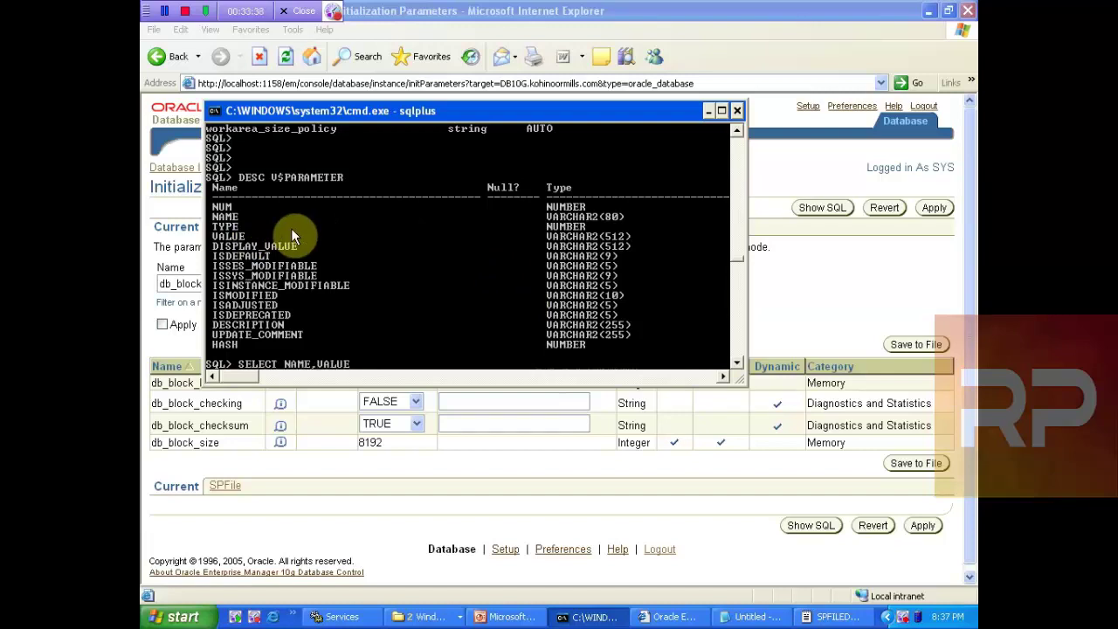
key(Return)
text(FROM )
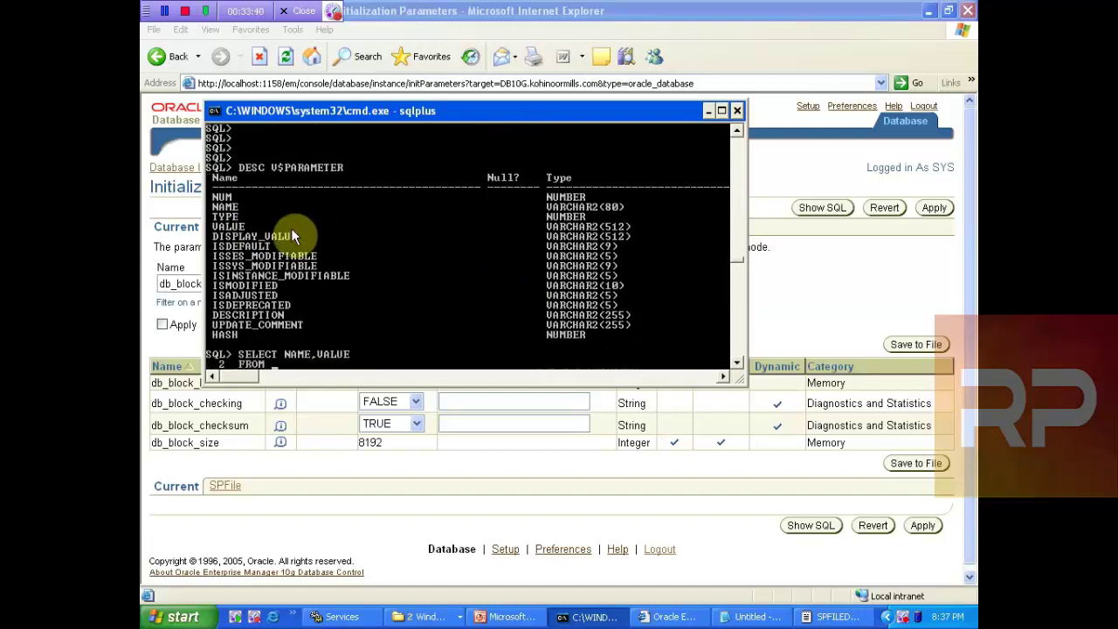
text(V$PARAMETER)
key(Return)
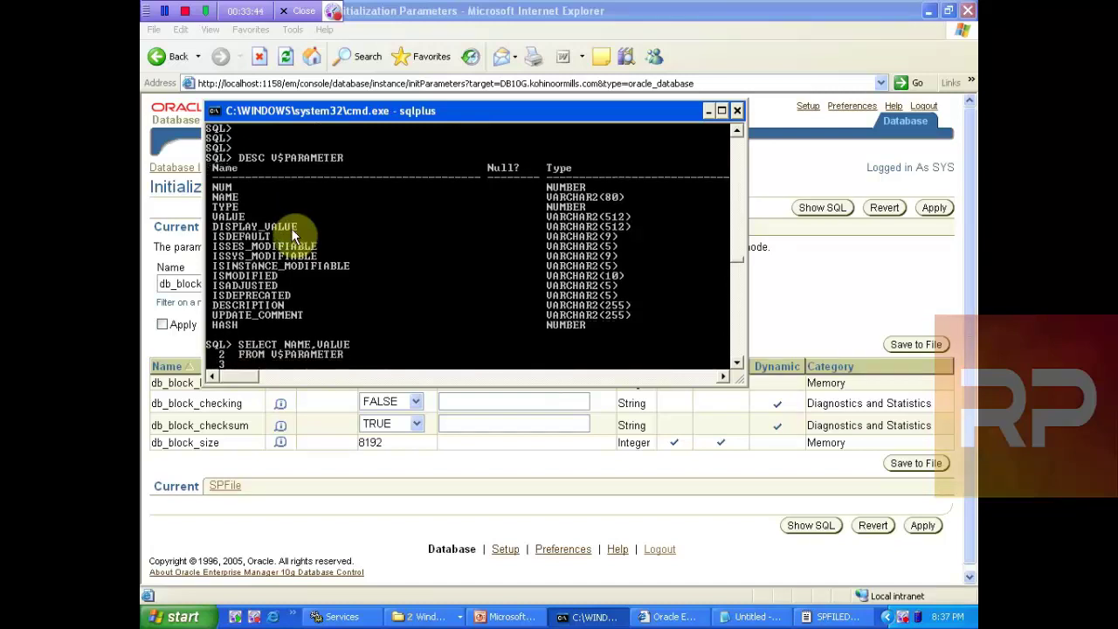
text(WHERE NAME LIEK)
key(BackSpace)
key(BackSpace)
text(KE ')
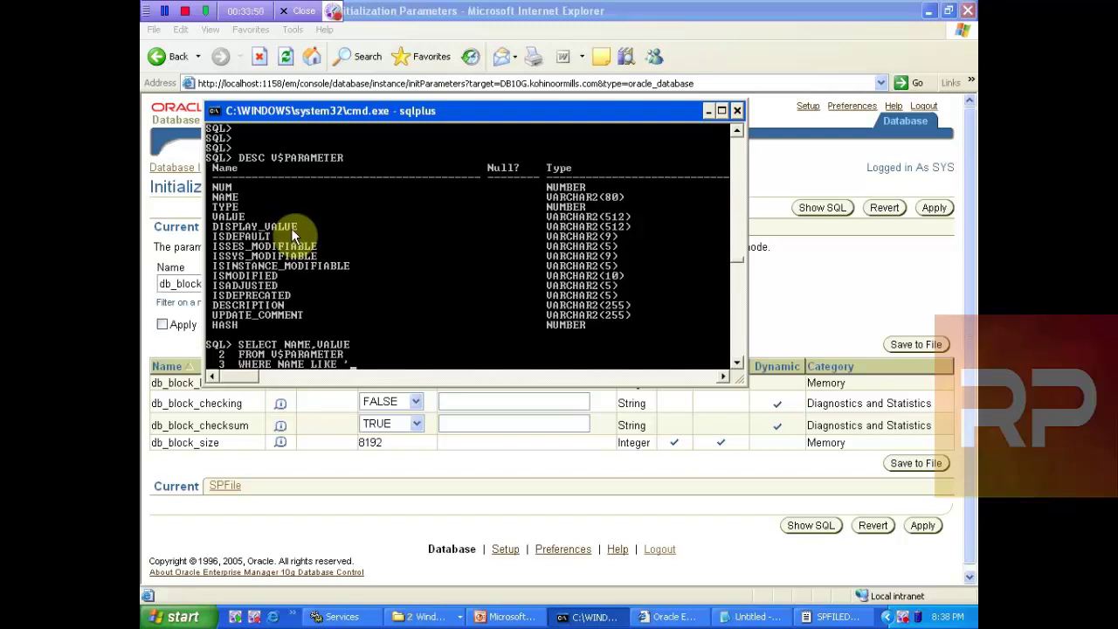
text(db_block%';)
key(Return)
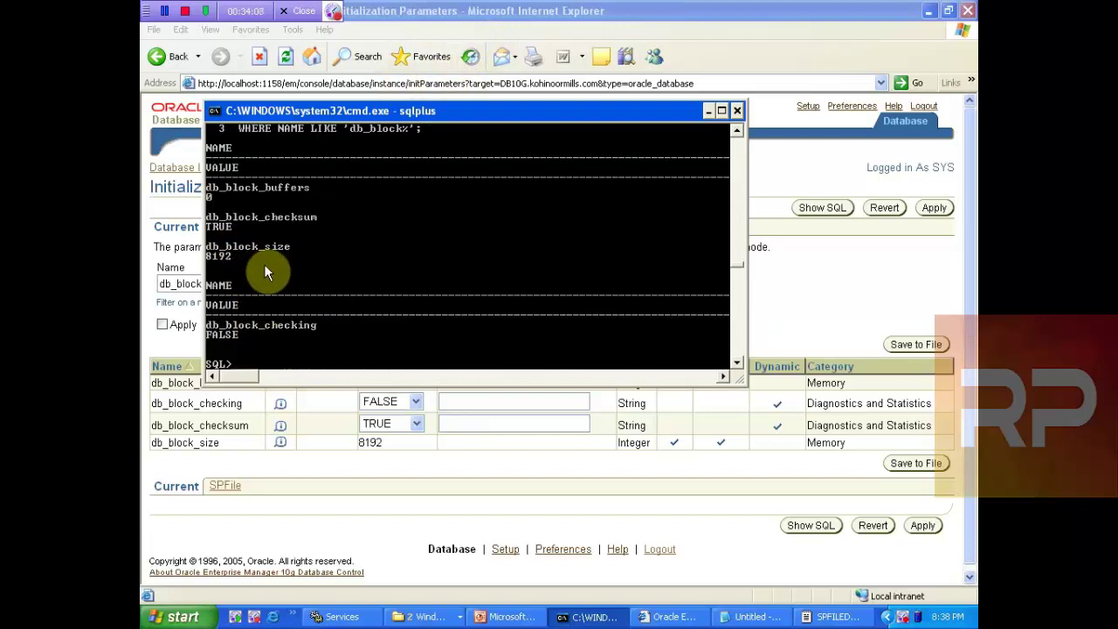
text(show)
key(BackSpace)
key(BackSpace)
key(BackSpace)
key(BackSpace)
Step: Exit SQL*Plus and return to Enterprise Manager's Initialization Parameters page
click(537, 11)
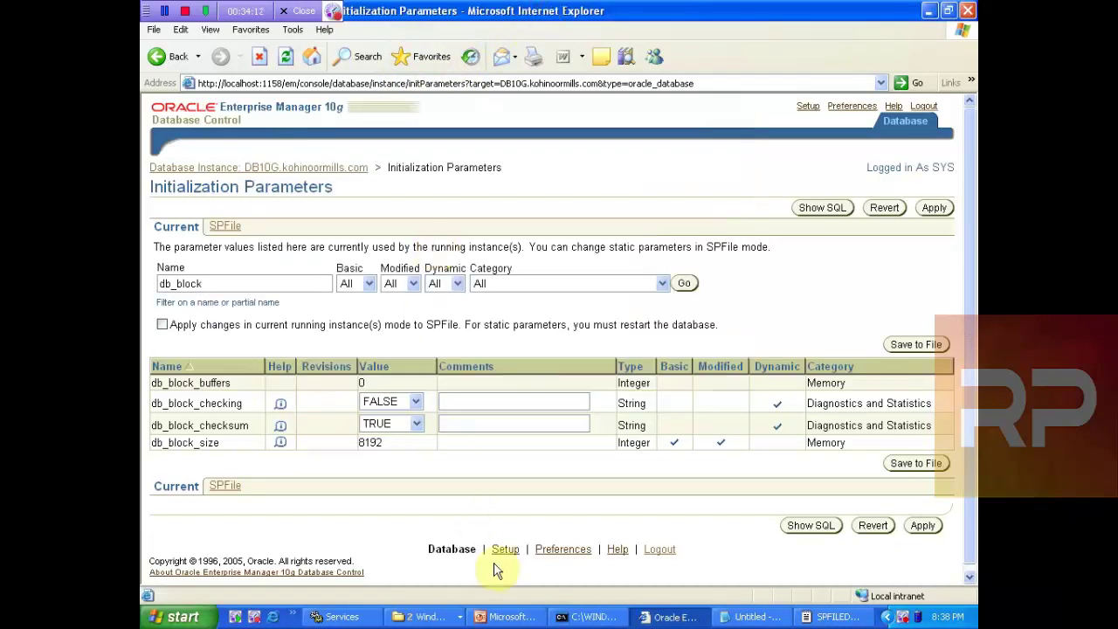
click(507, 618)
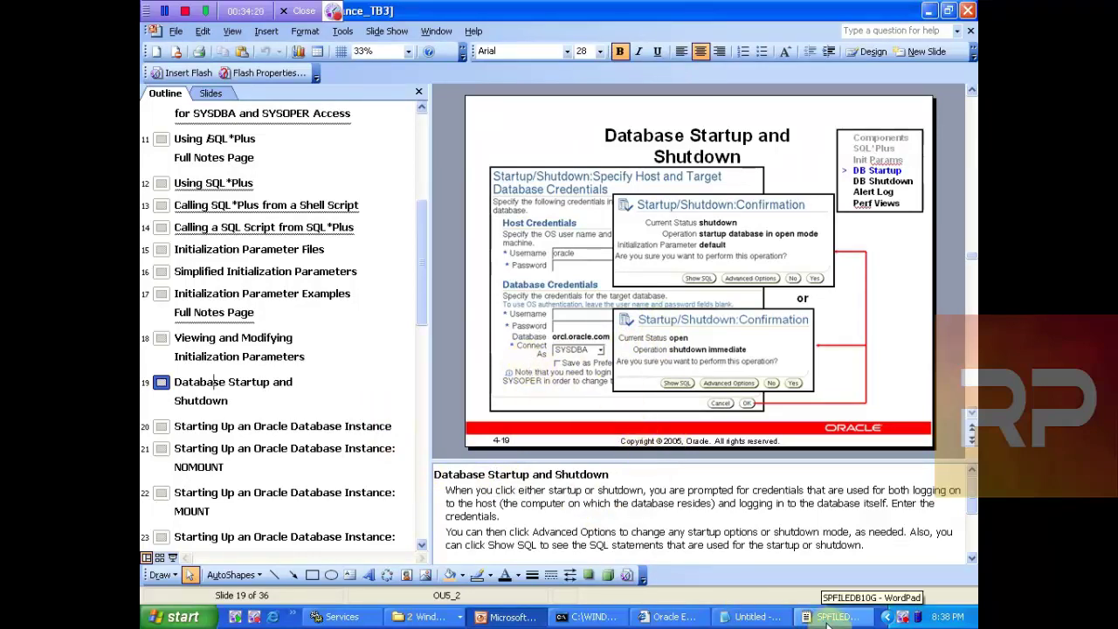
click(594, 617)
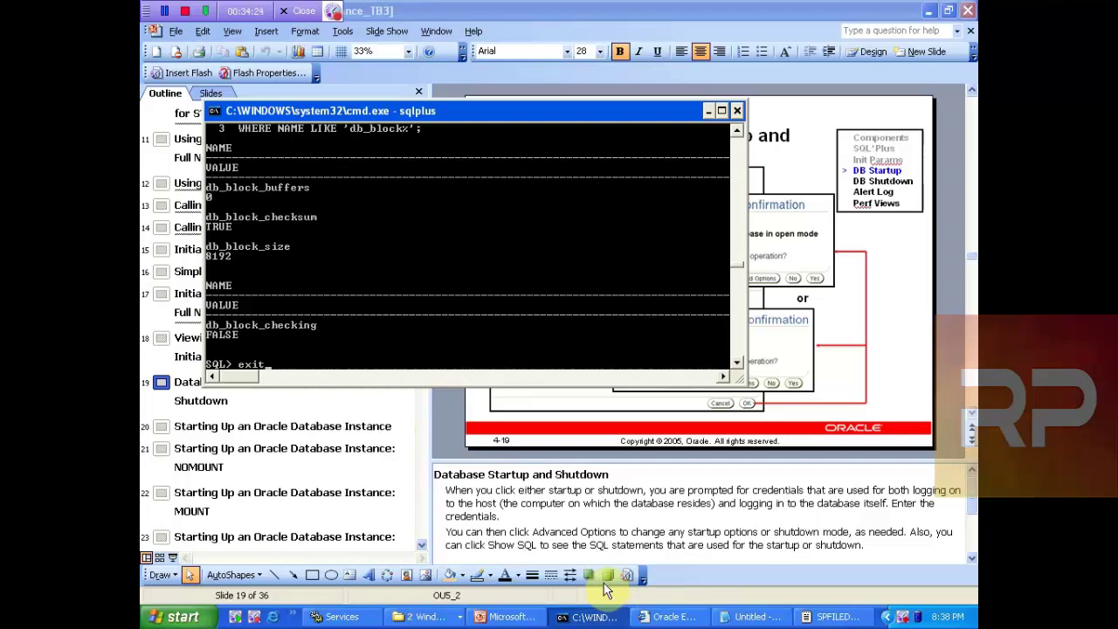
key(Return)
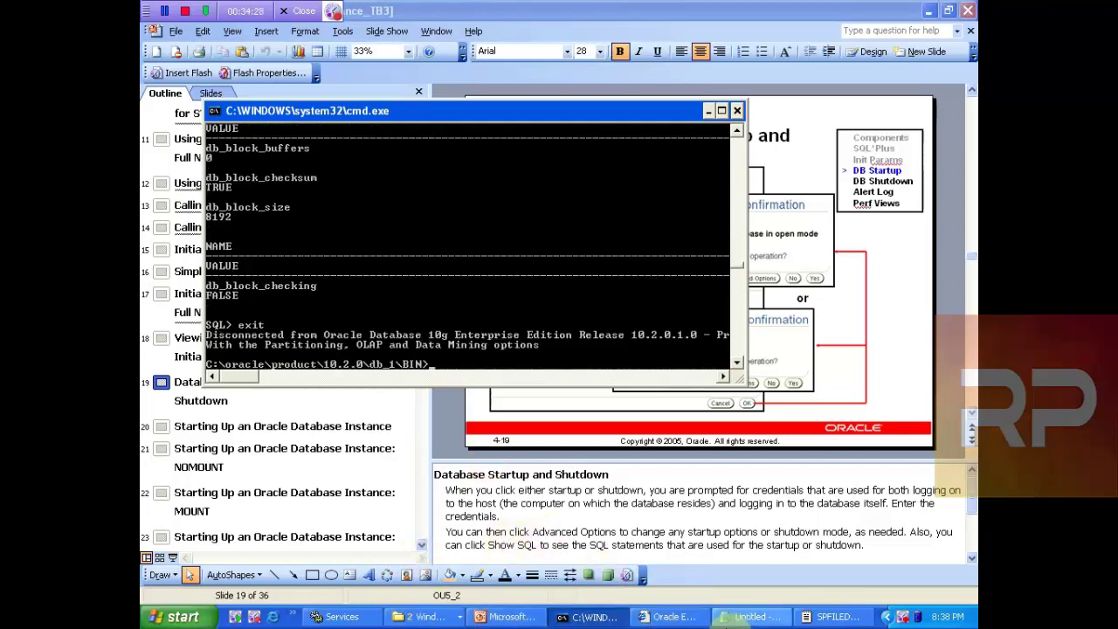
click(743, 617)
click(686, 617)
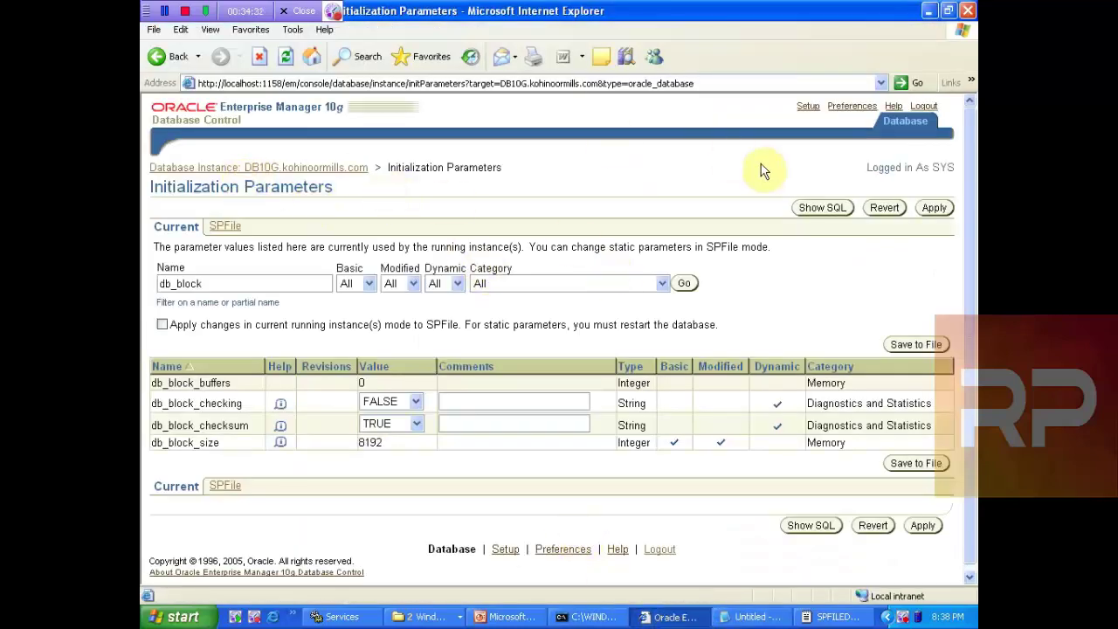
Step: Open the DB10G instance's Availability details, showing 4.86% availability and the 24-hour outages
click(907, 128)
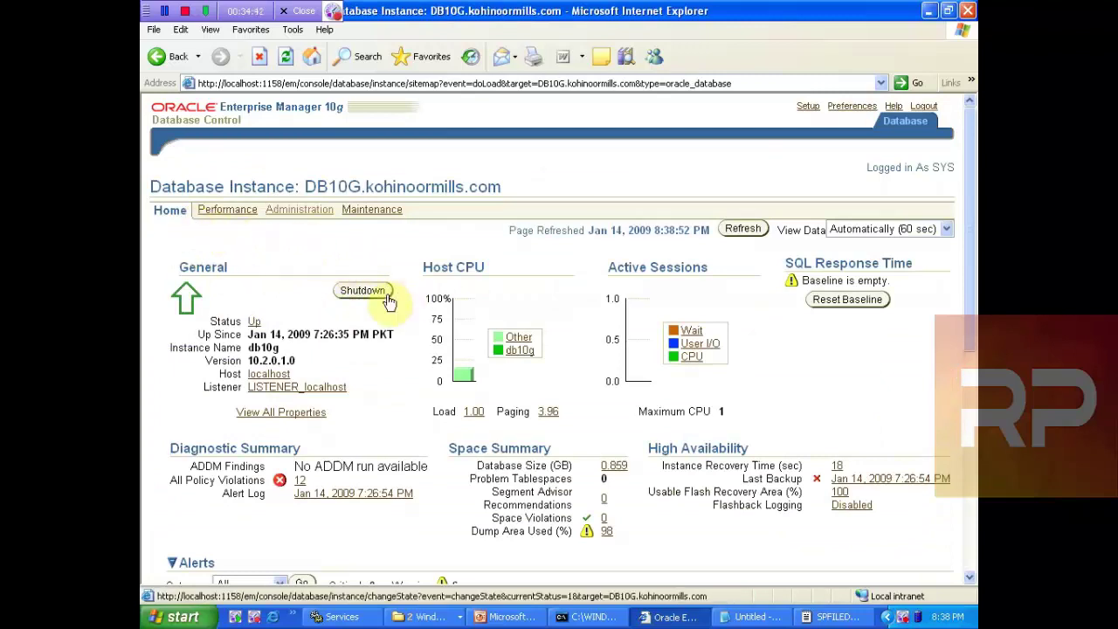
click(253, 322)
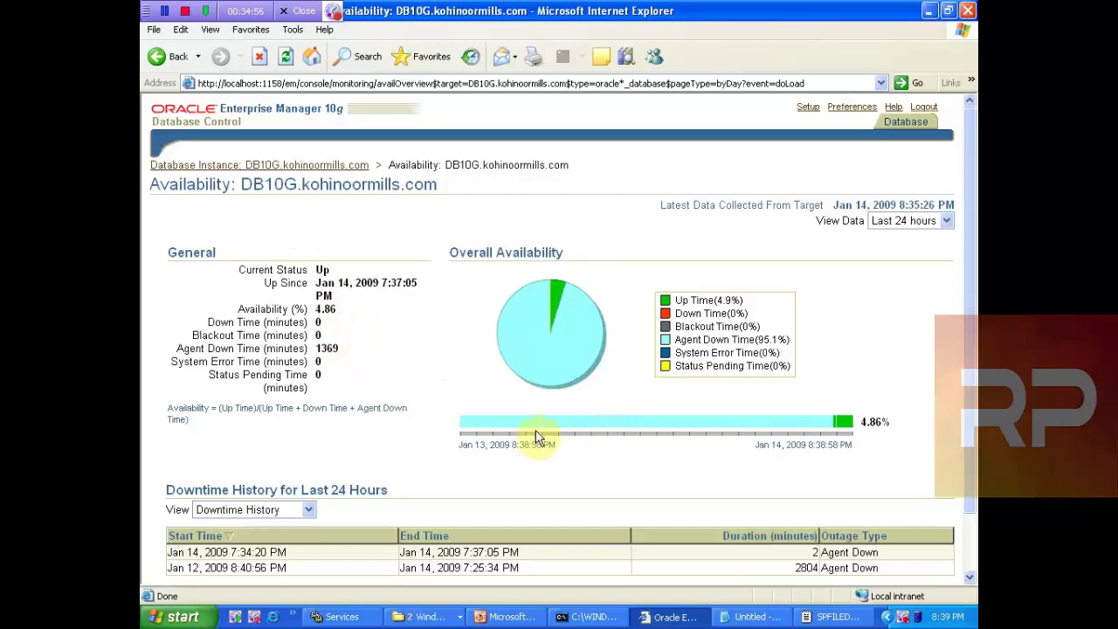
scroll(874, 393, down, 3)
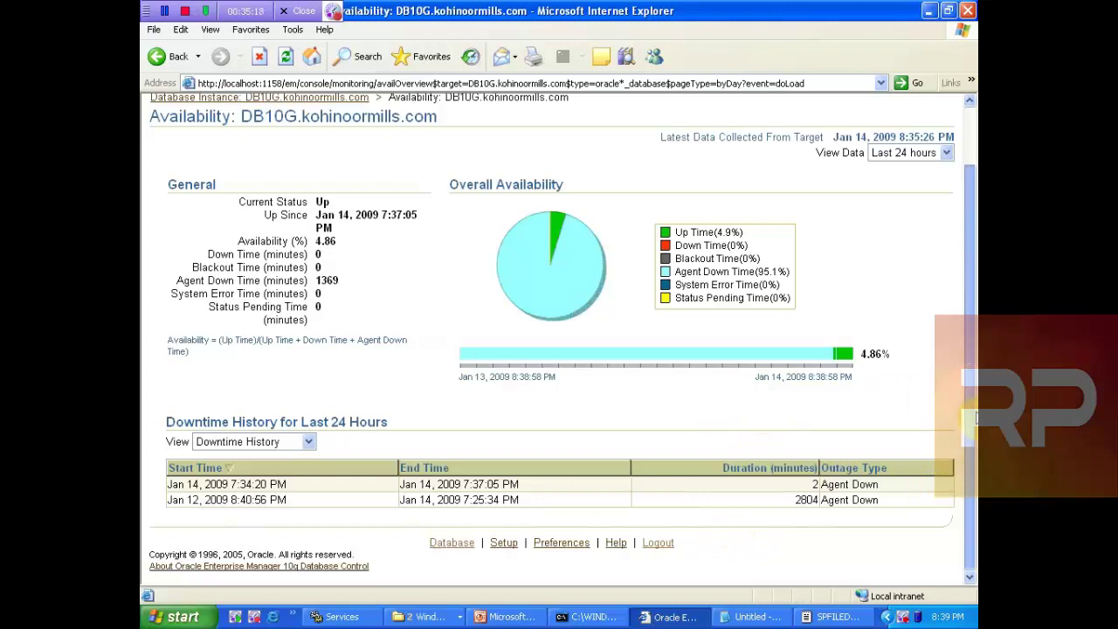
scroll(950, 304, up, 2)
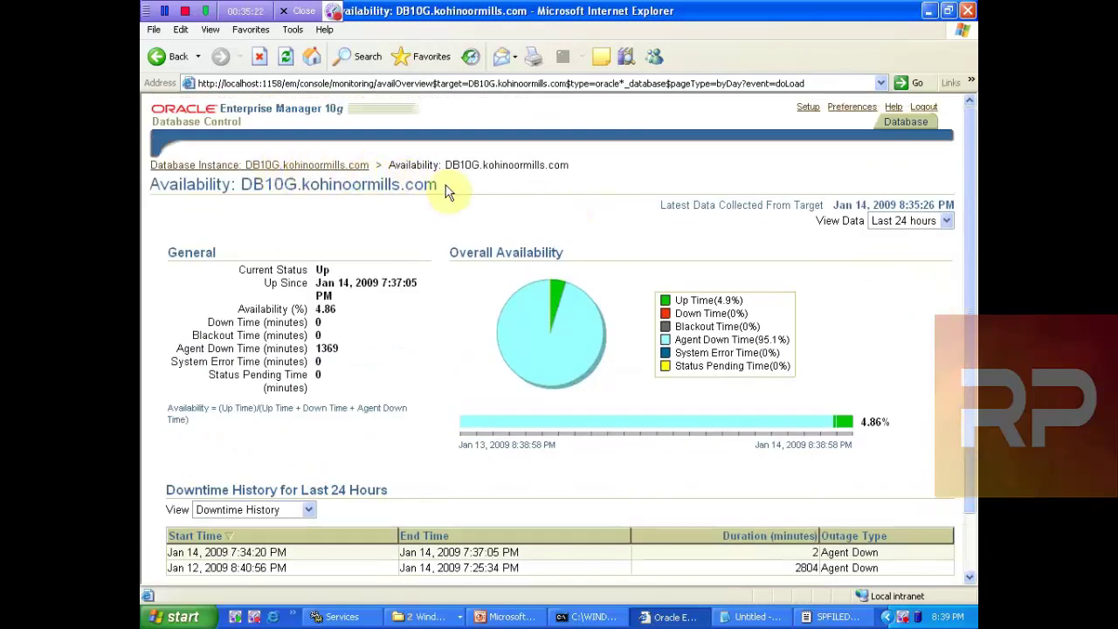
Step: Start the database shutdown from the instance home page and visit the empty credential fields
click(200, 166)
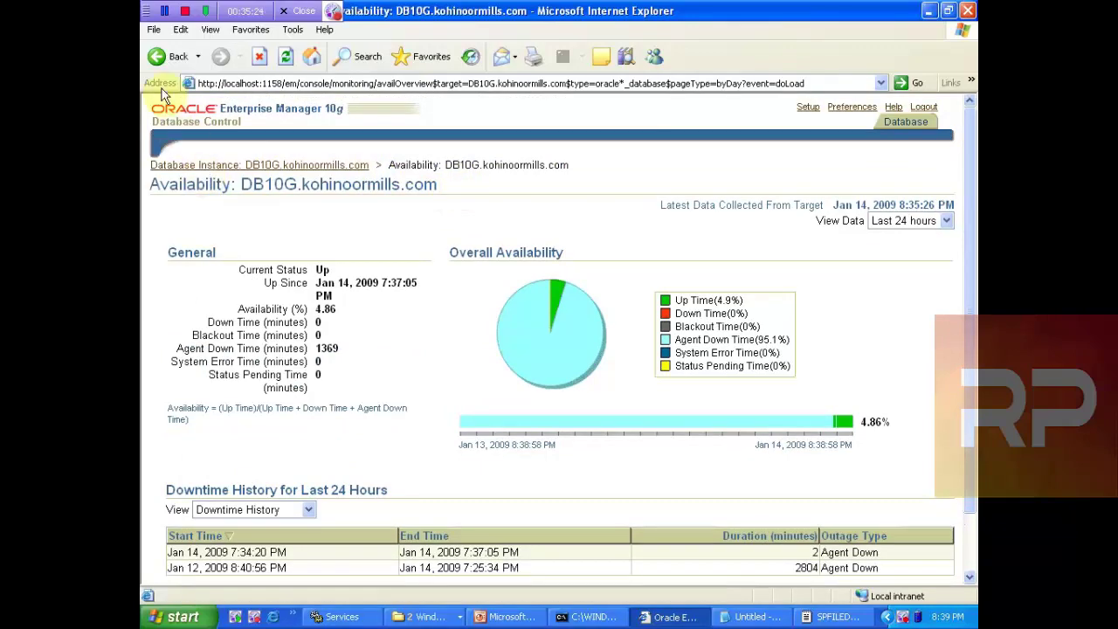
click(363, 290)
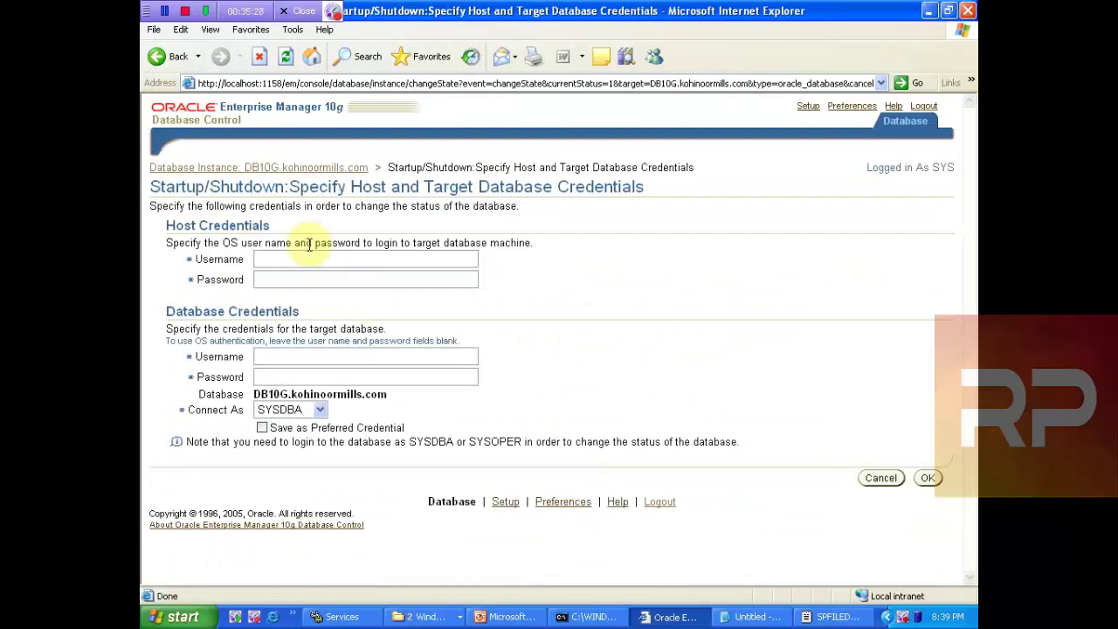
click(310, 258)
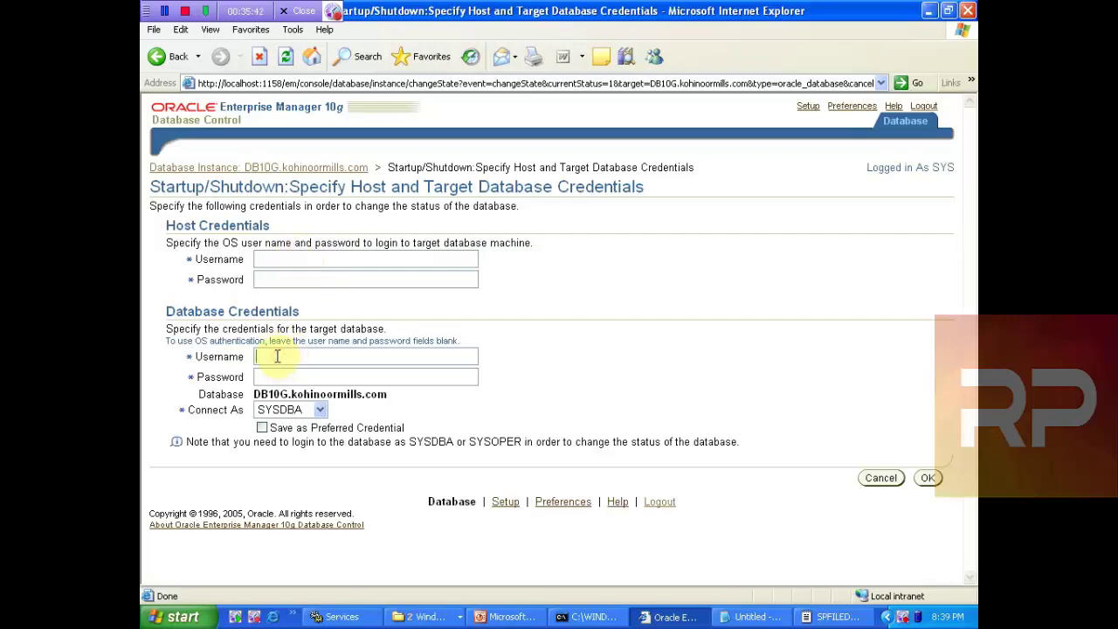
click(285, 276)
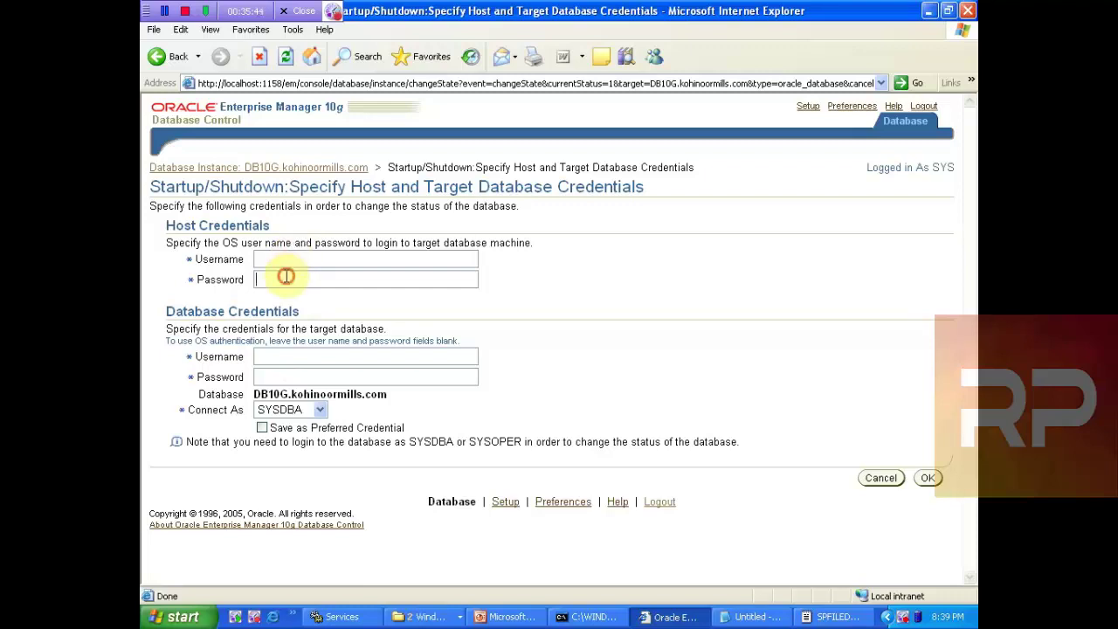
click(267, 357)
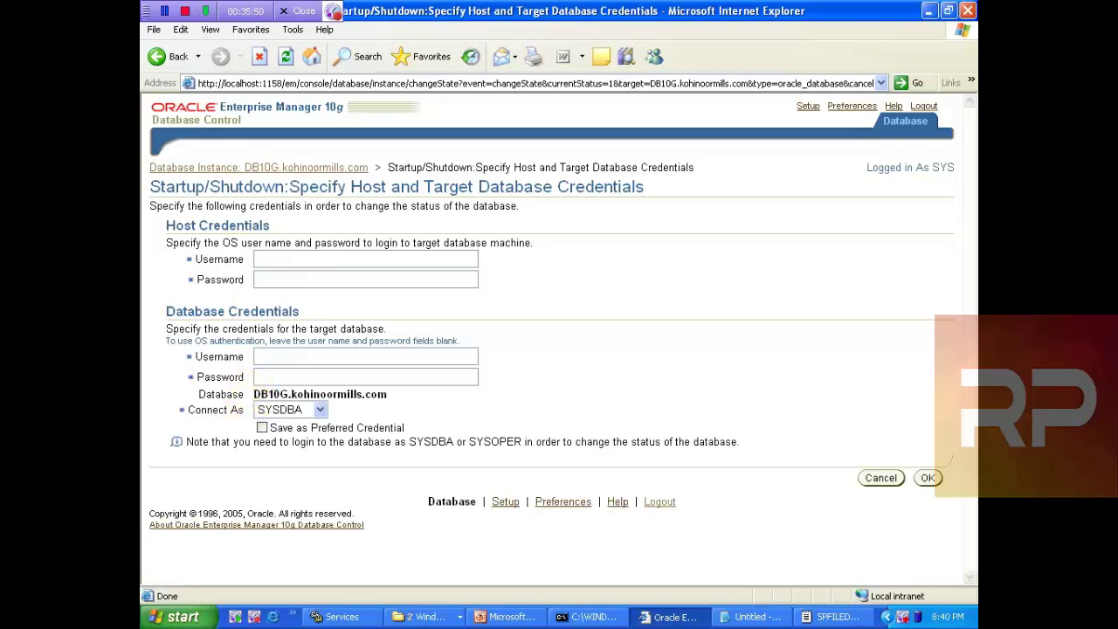
click(175, 615)
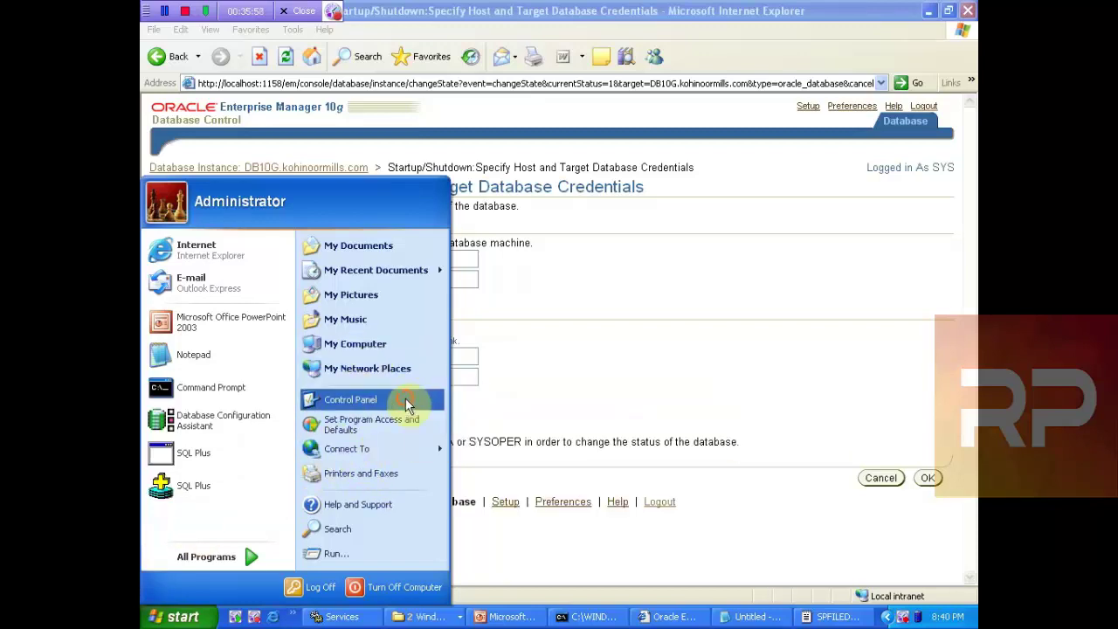
Step: Launch Local Security Policy from Control Panel's Administrative Tools folder
click(405, 398)
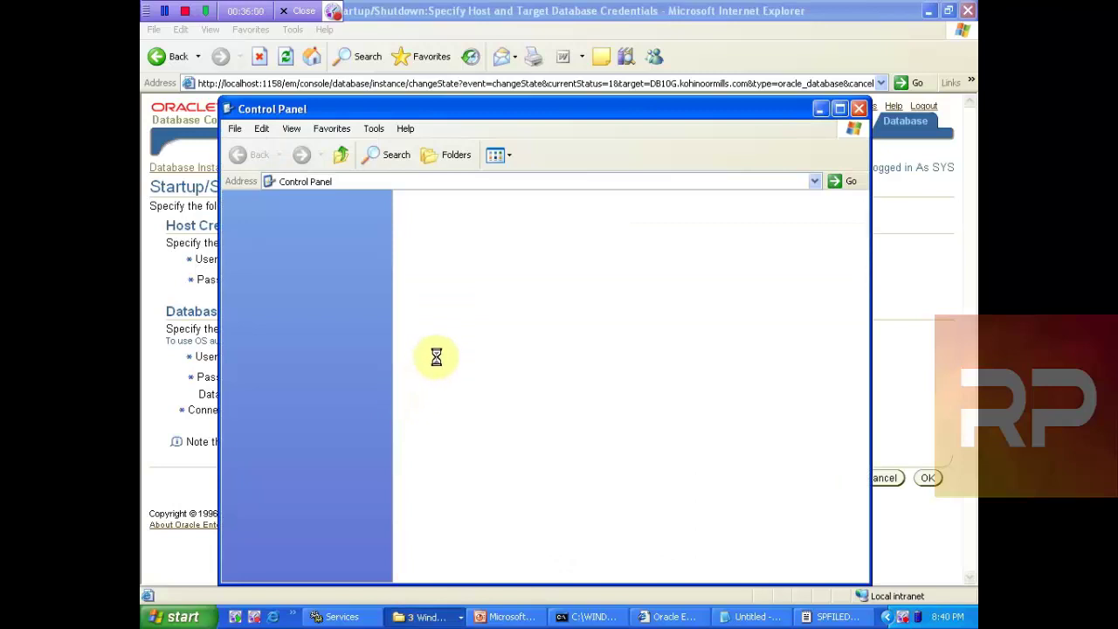
key(alt+Tab)
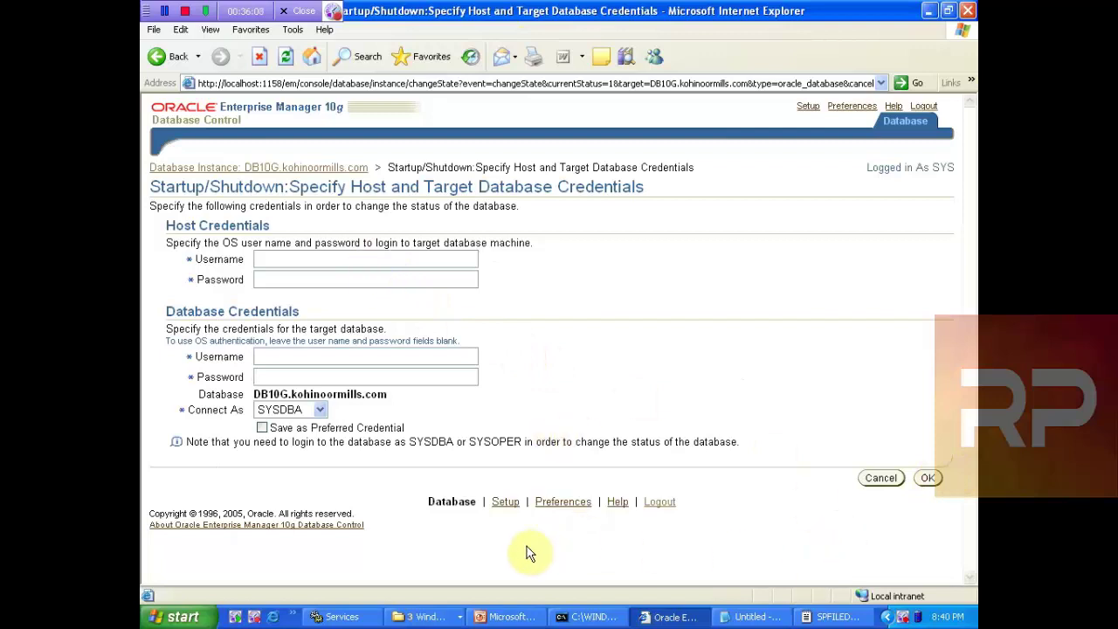
key(alt+Tab)
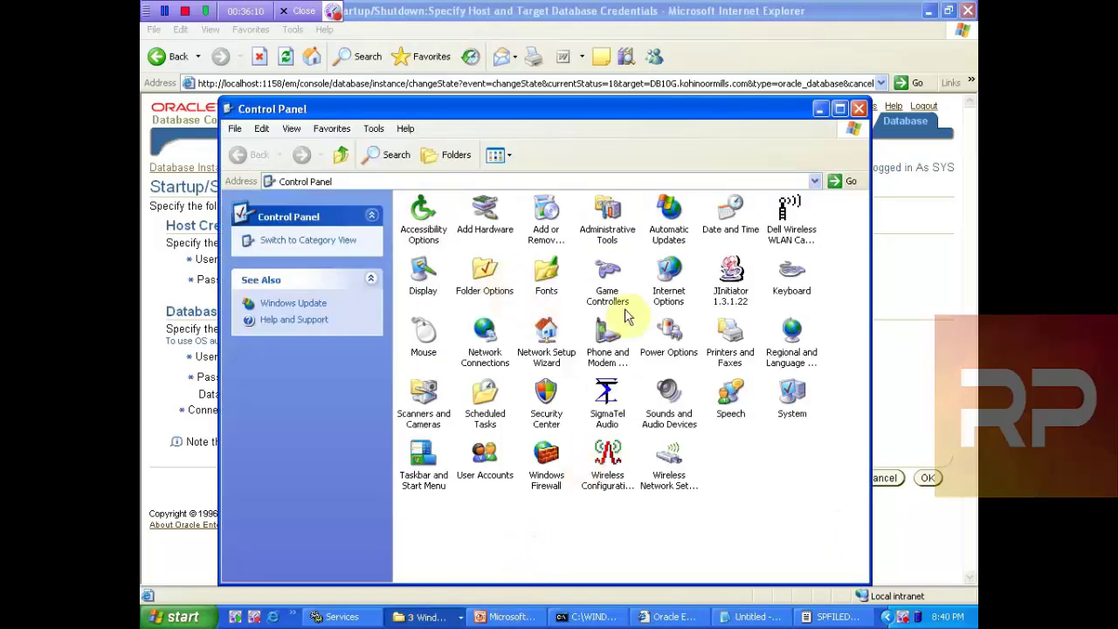
double_click(609, 214)
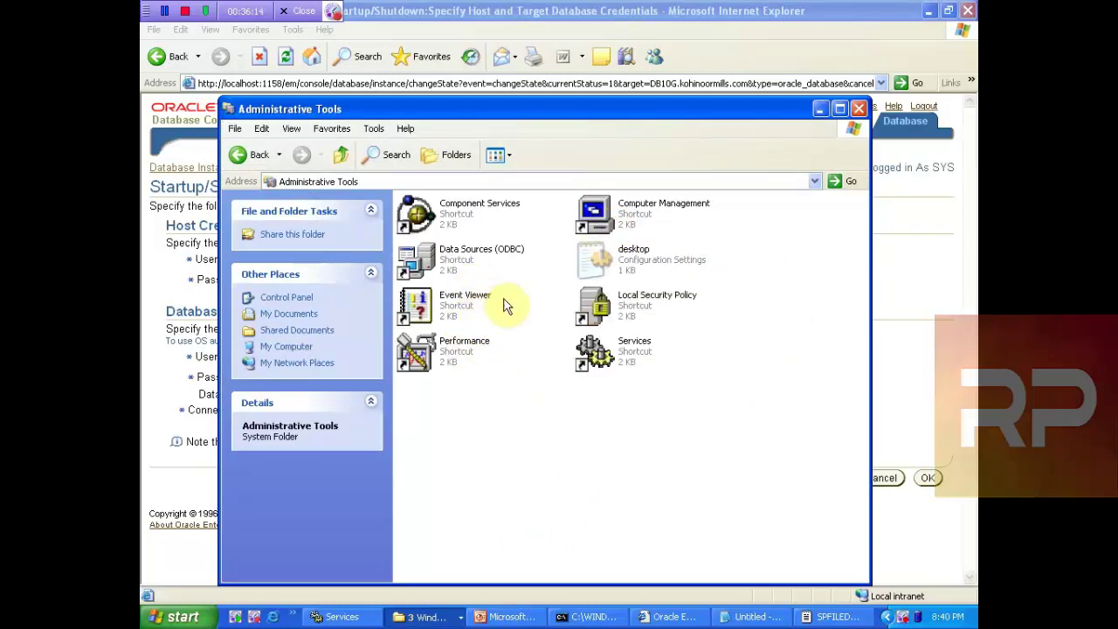
click(612, 306)
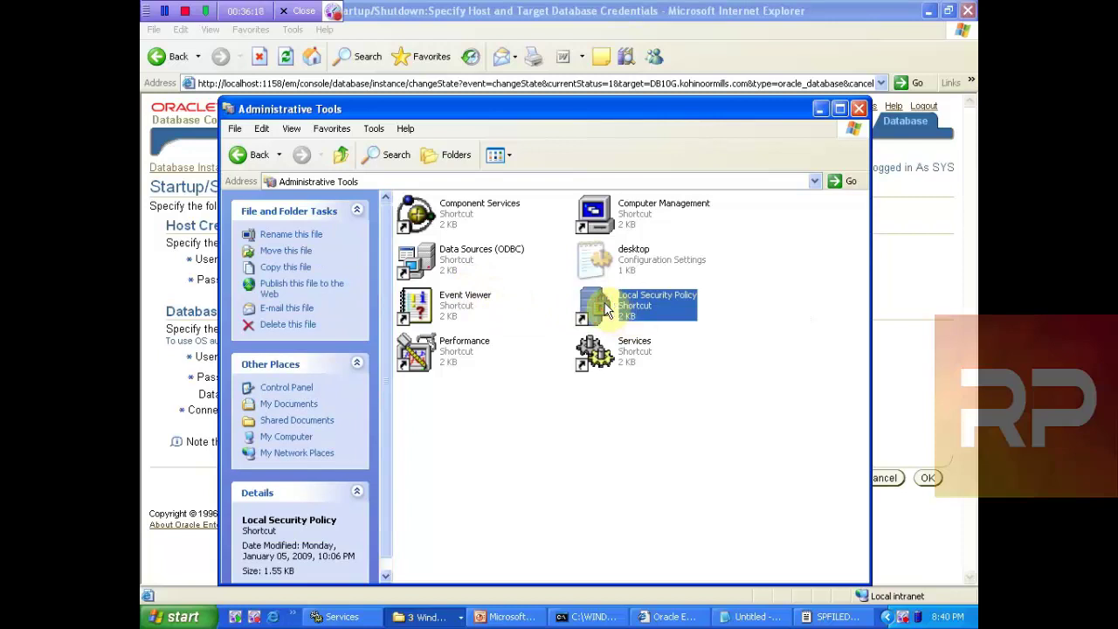
double_click(607, 310)
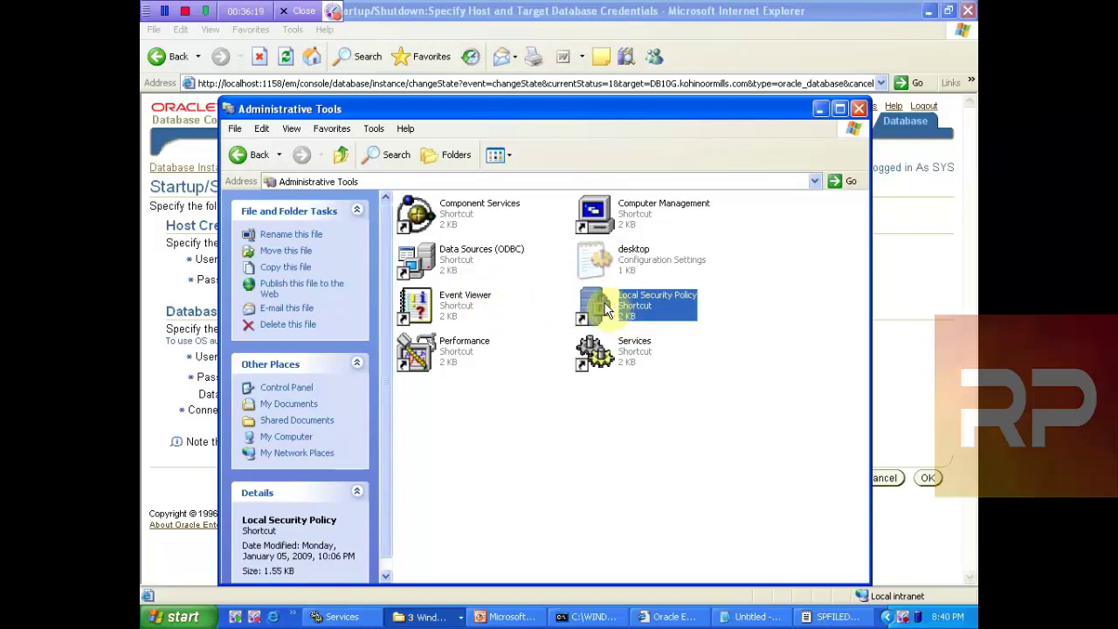
Step: Close the Notepad notes without saving
click(726, 619)
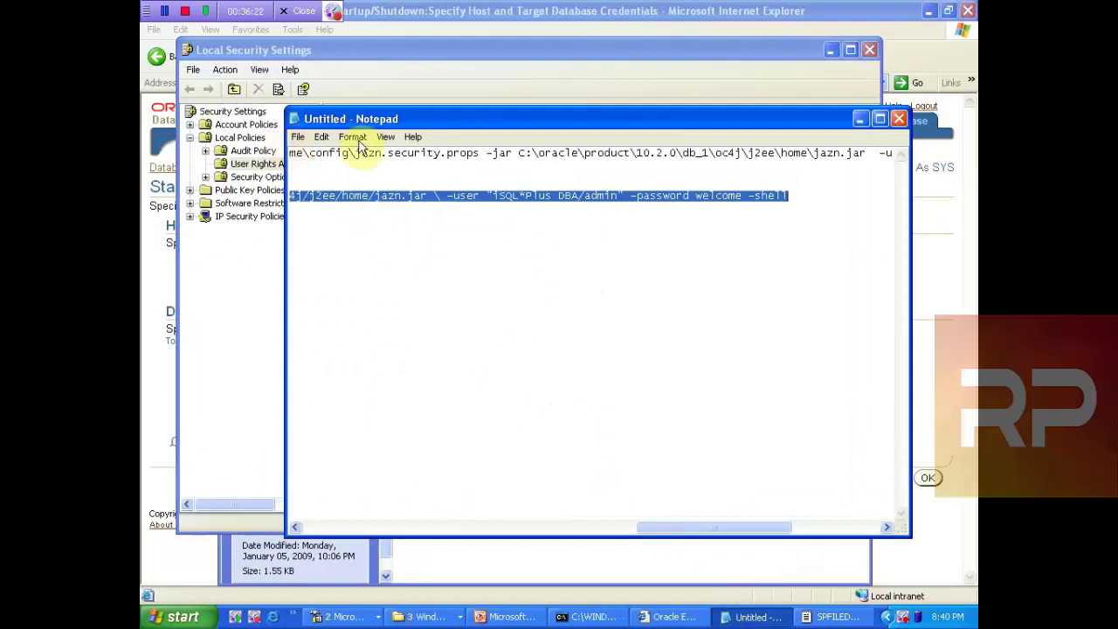
click(898, 118)
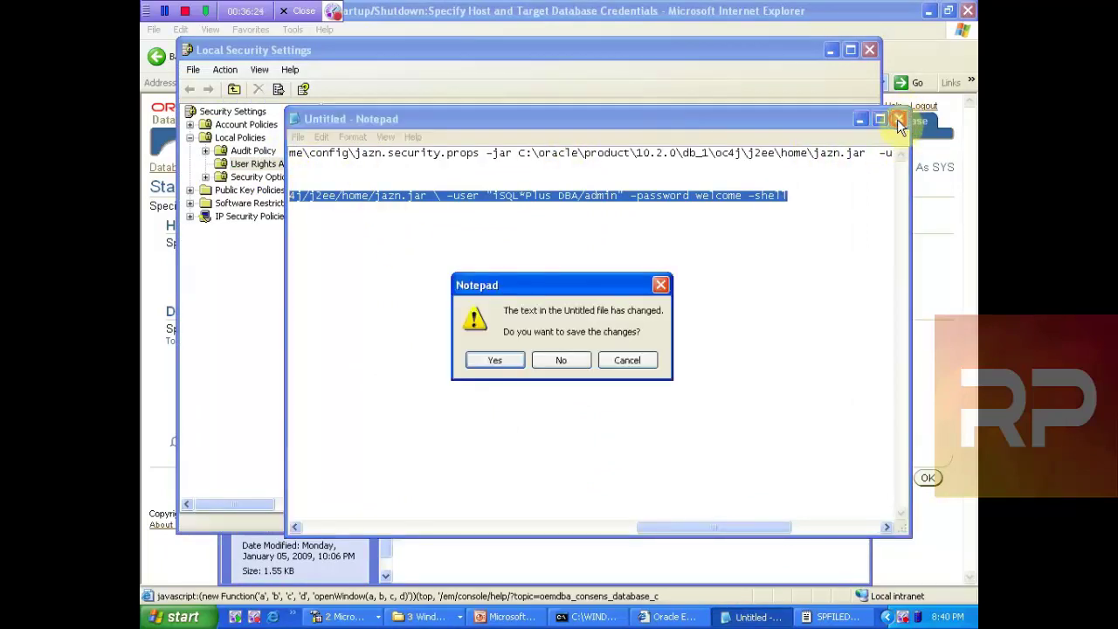
click(577, 363)
click(581, 363)
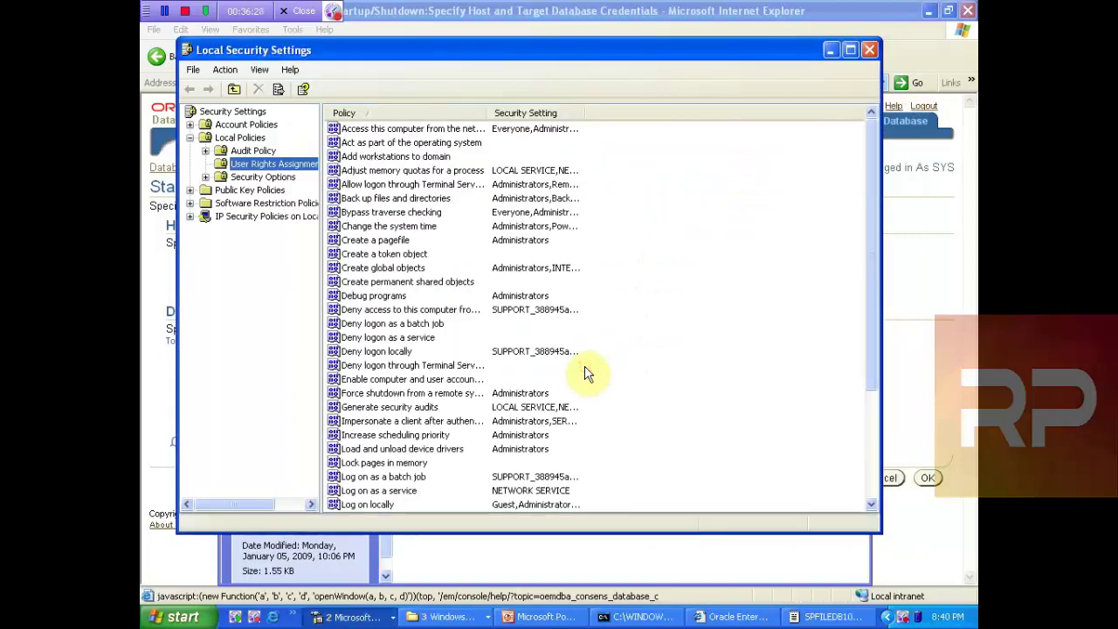
Step: Replace the Administrator entry in 'Log on as a batch job' with the local administrator account
click(371, 481)
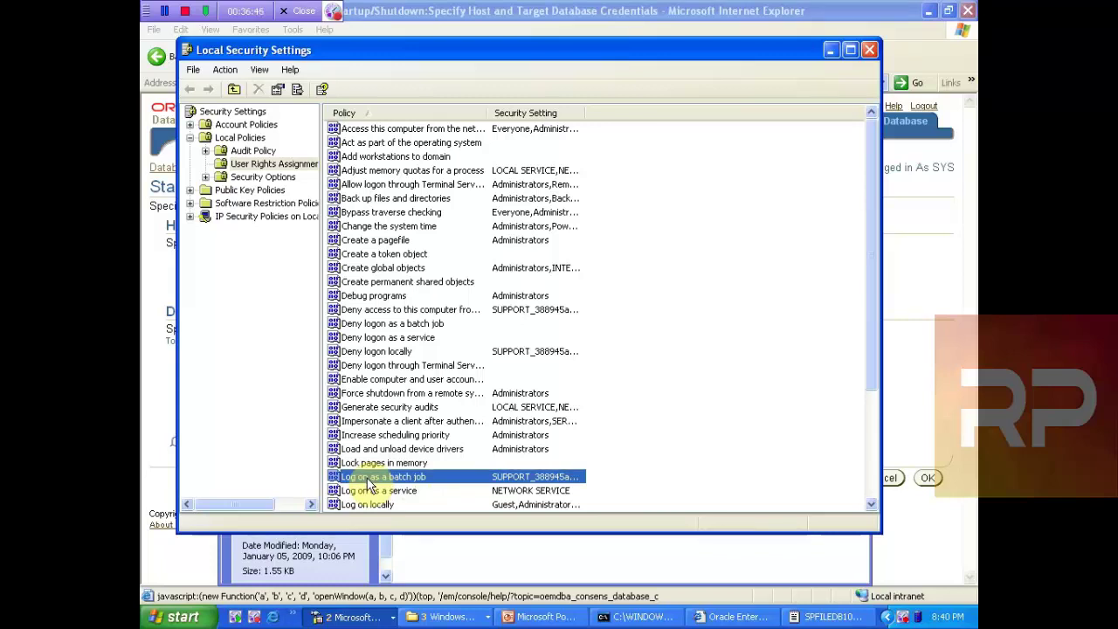
double_click(367, 479)
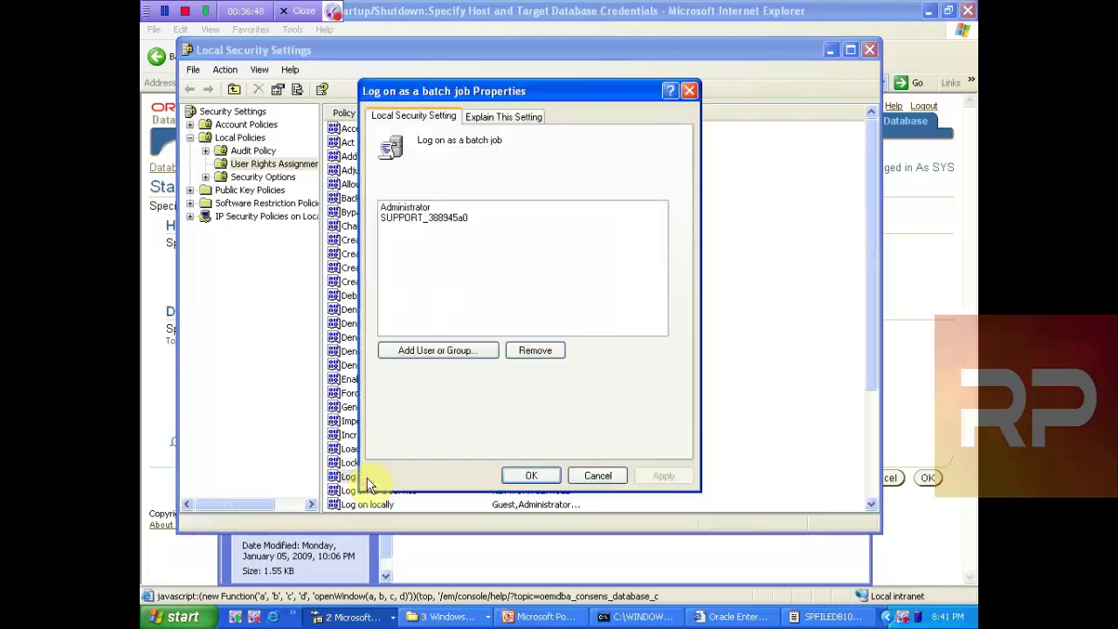
click(413, 210)
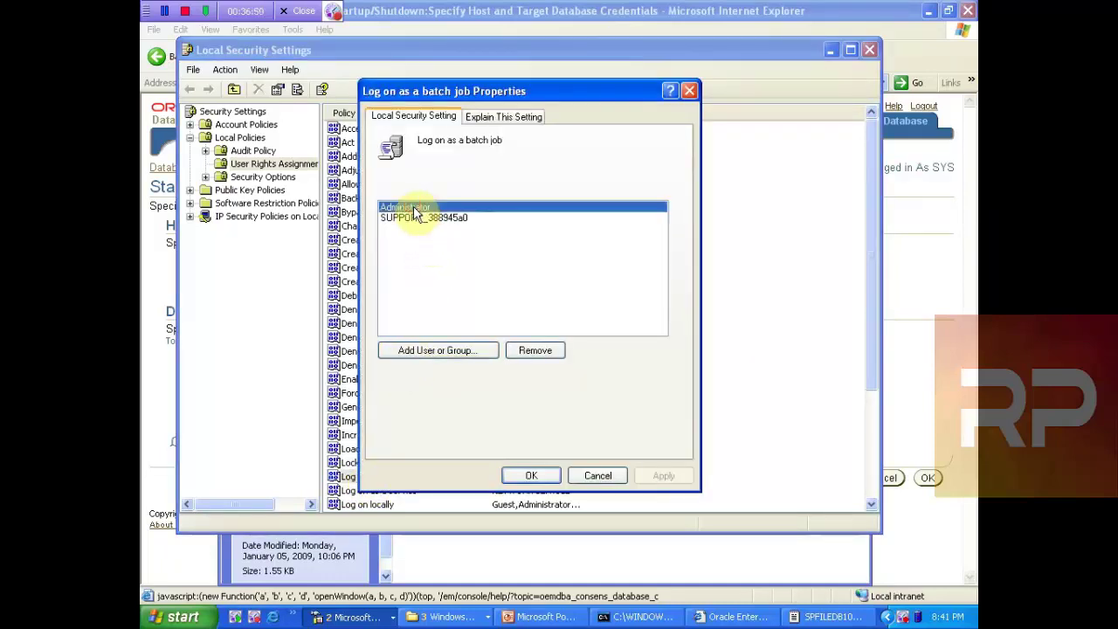
click(535, 352)
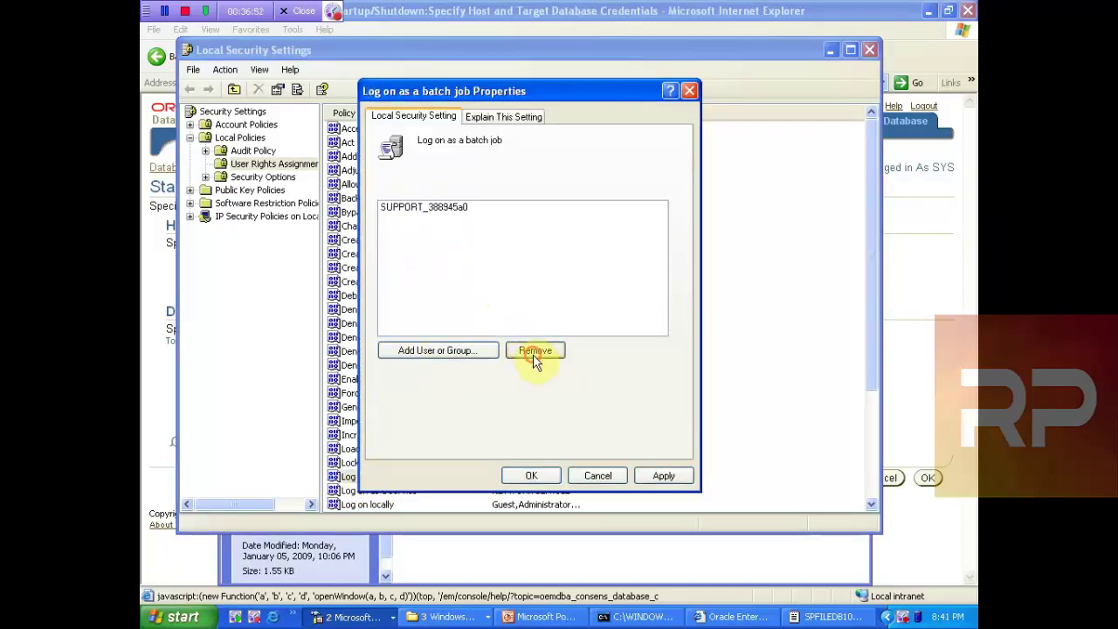
click(436, 353)
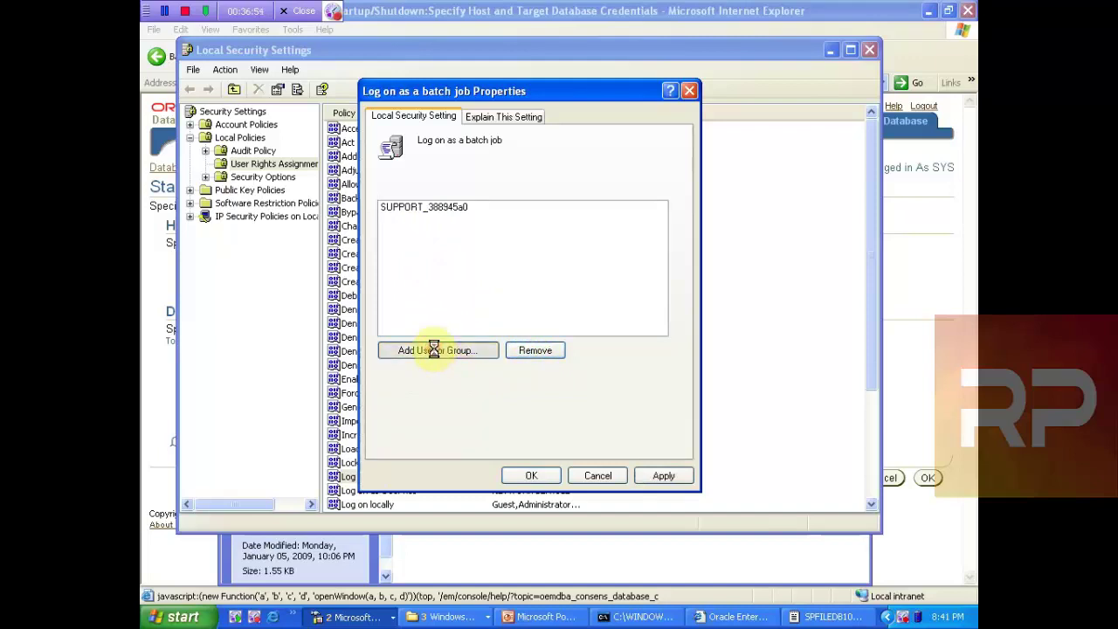
text(adm)
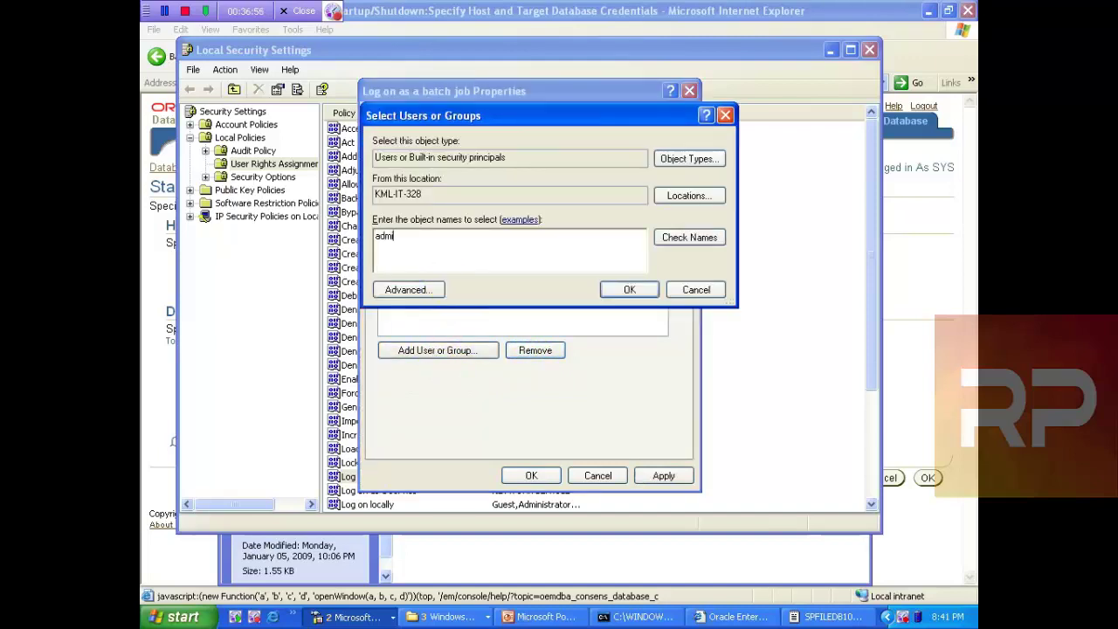
text(inistrator)
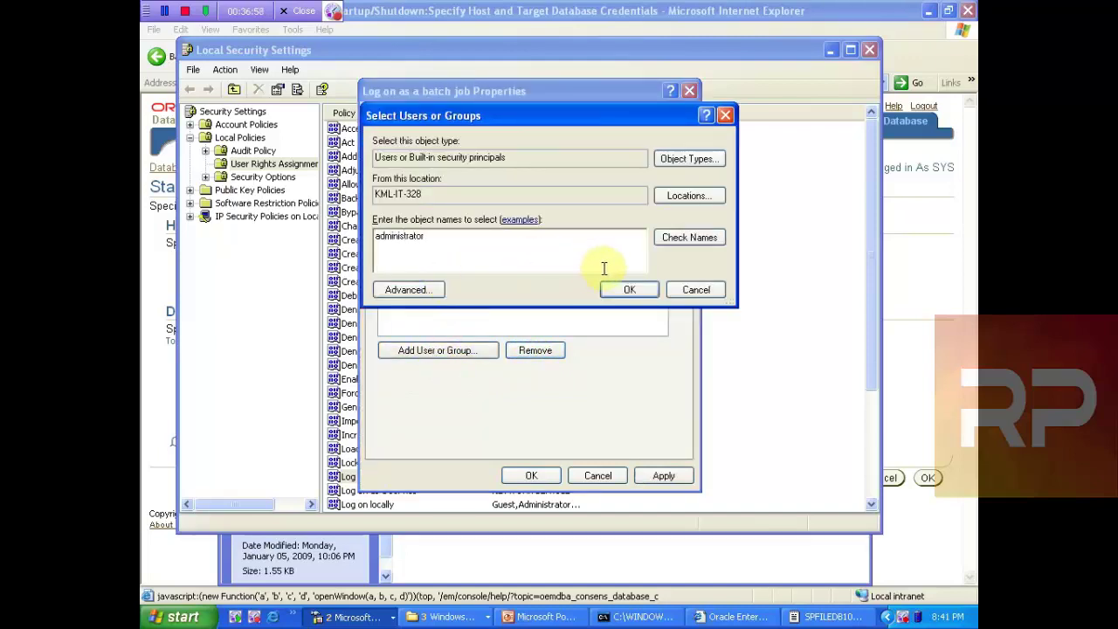
click(672, 239)
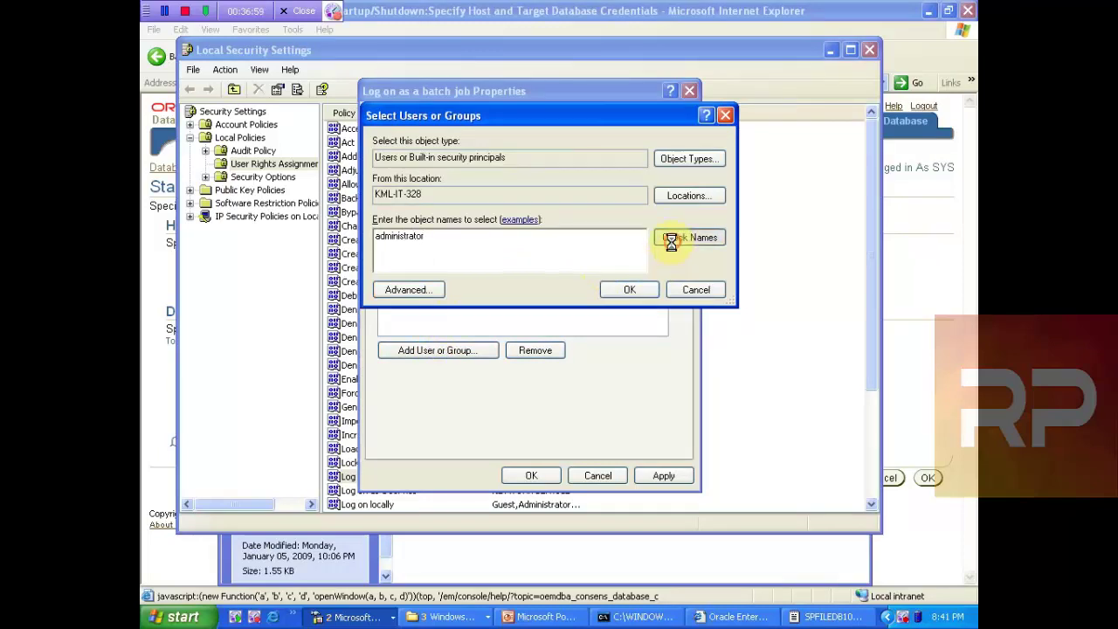
click(638, 290)
click(646, 477)
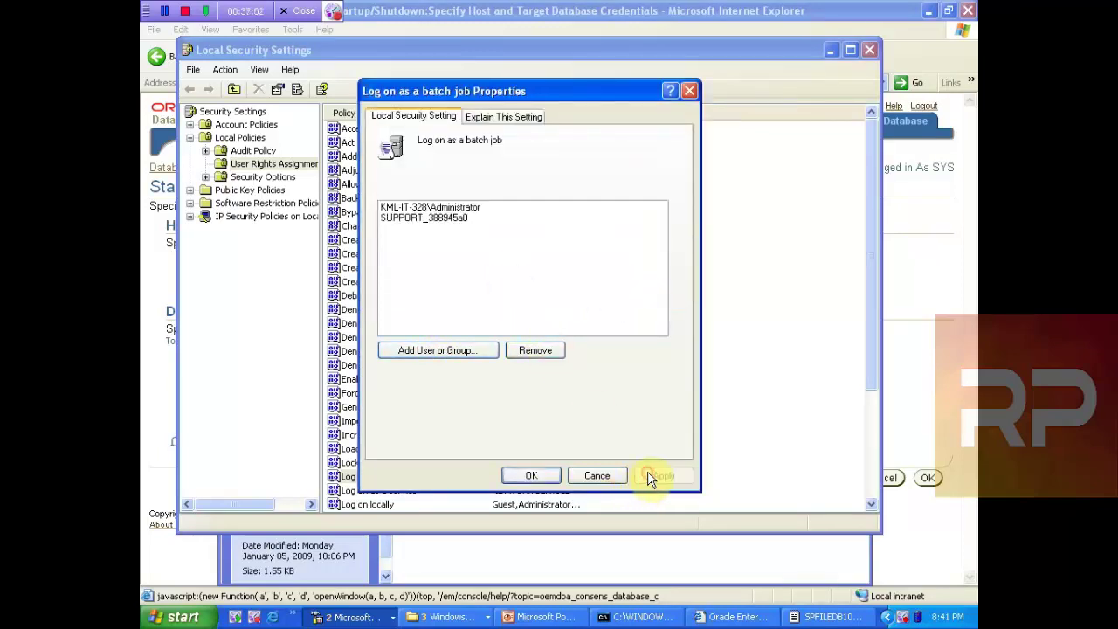
click(524, 476)
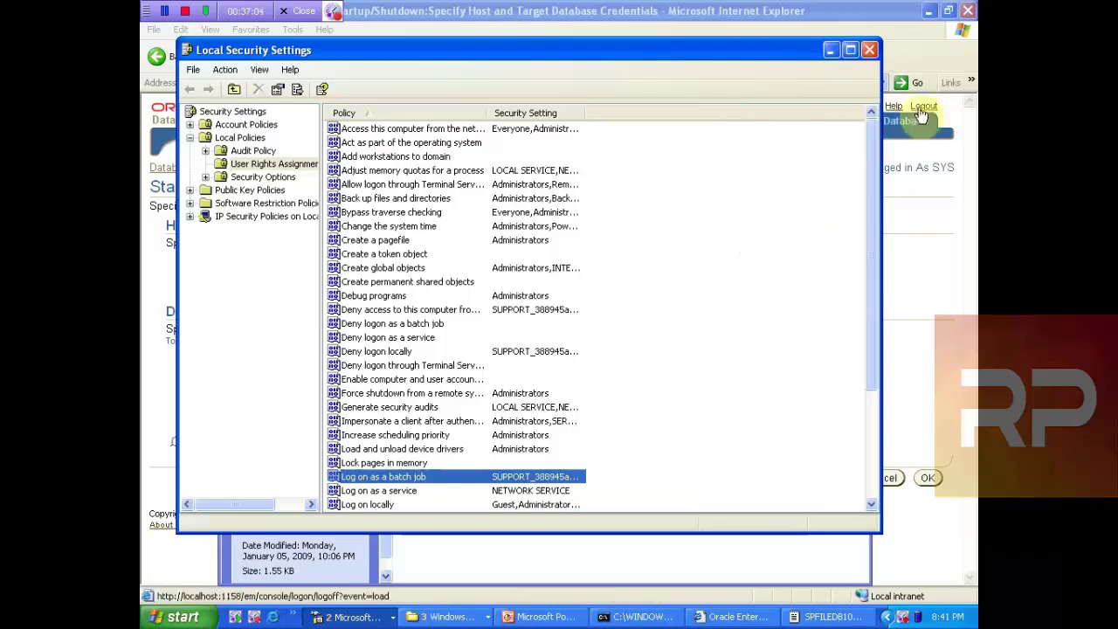
Step: Enter host and database credentials, save them as preferred, and submit the shutdown
click(869, 50)
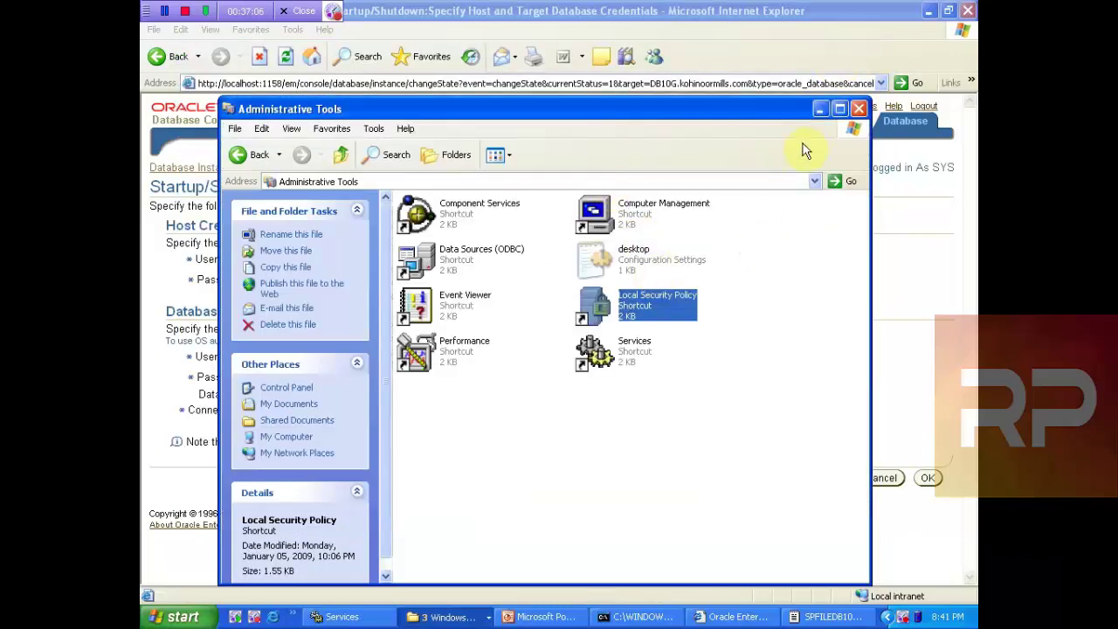
click(859, 108)
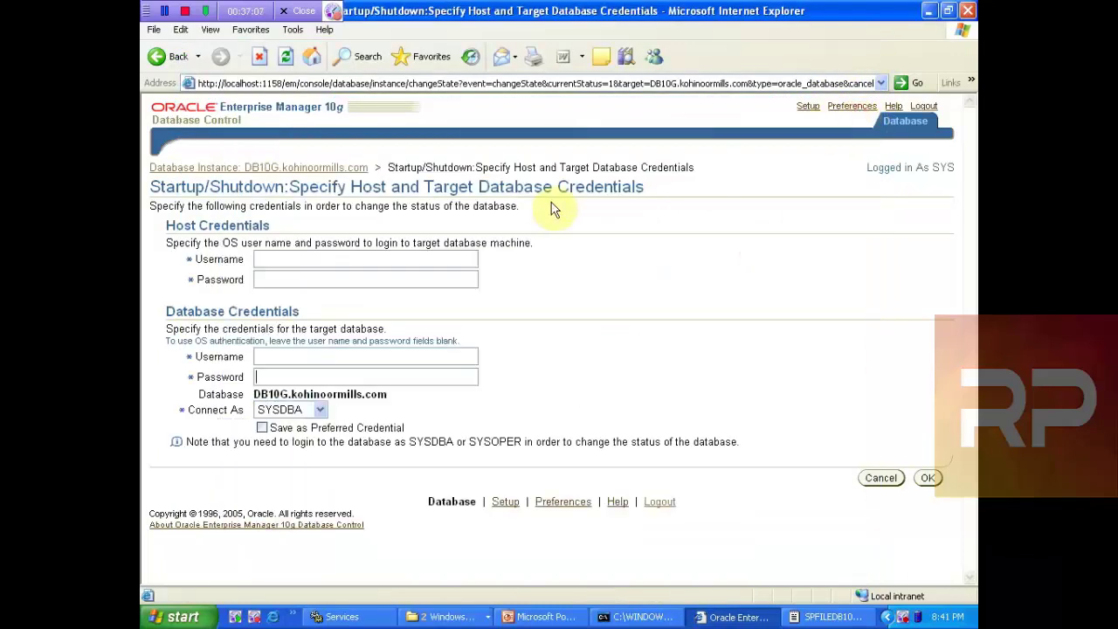
click(292, 258)
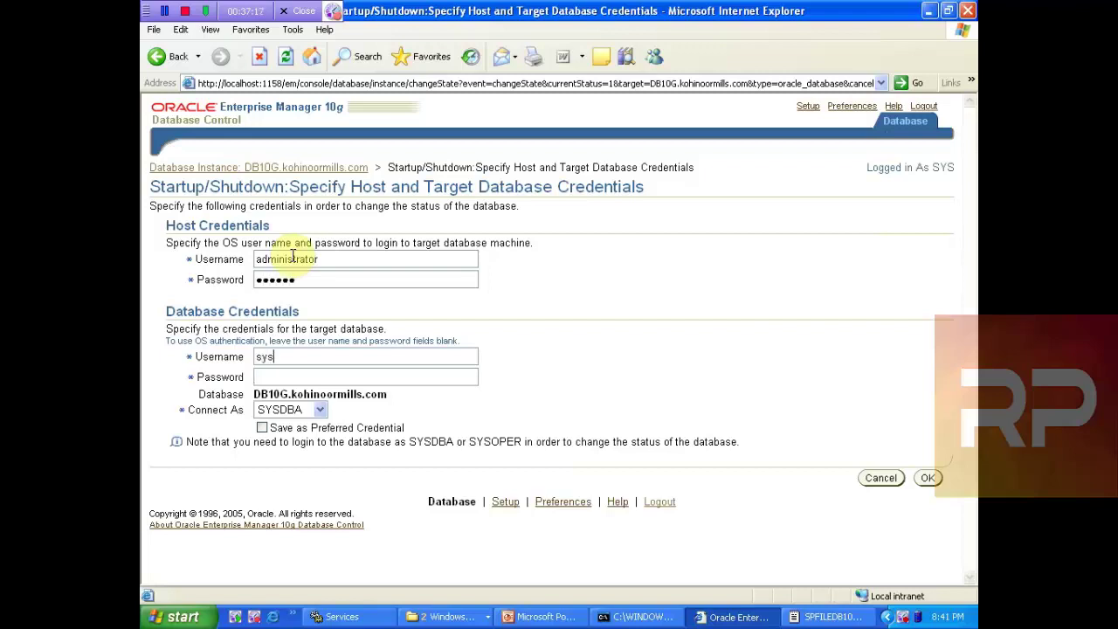
text(e)
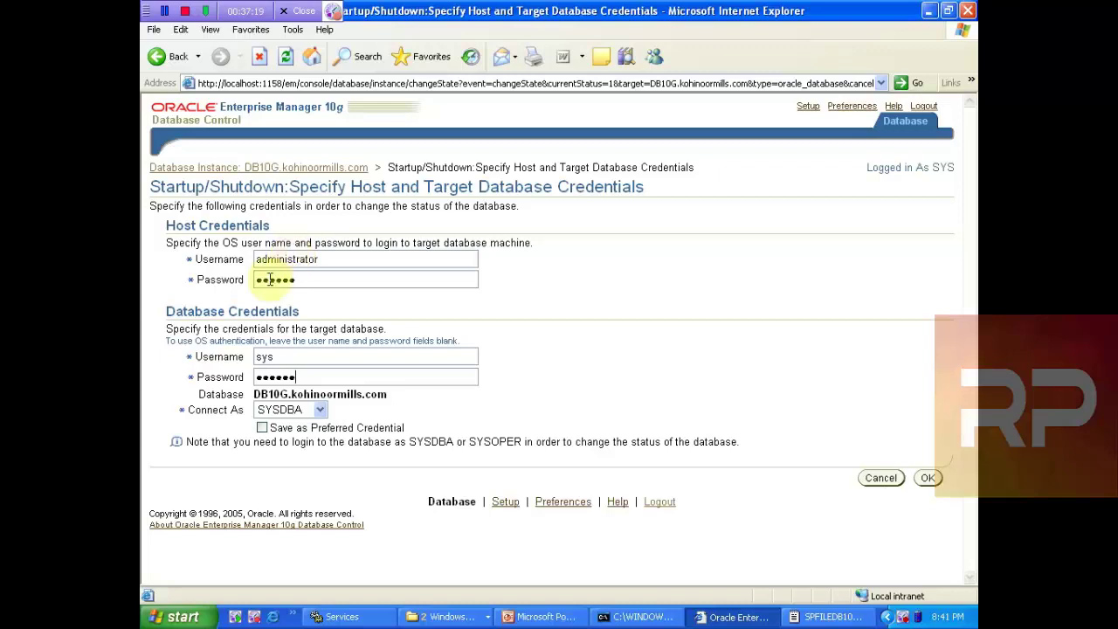
click(267, 428)
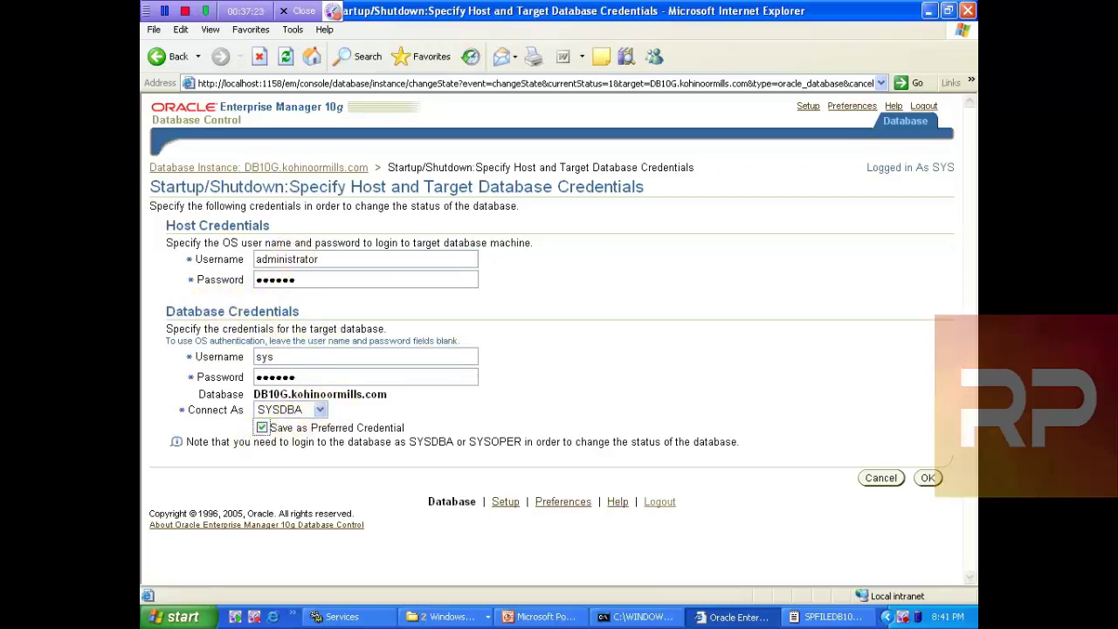
click(929, 479)
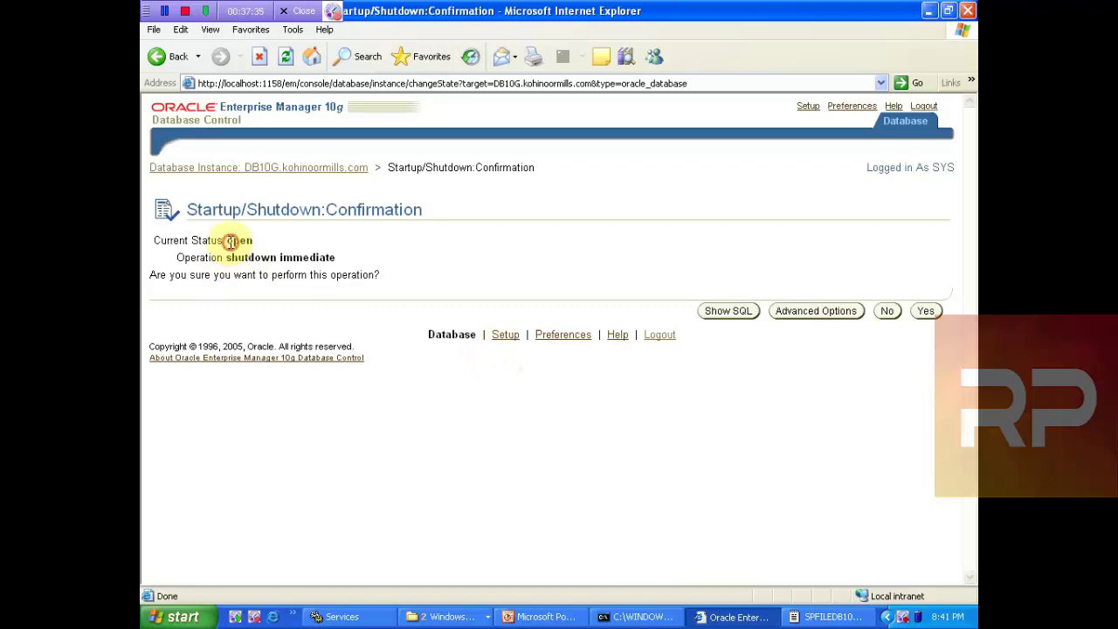
Step: Review status open and operation shutdown immediate, viewing its SQL as SHUTDOWN immediate
double_click(231, 242)
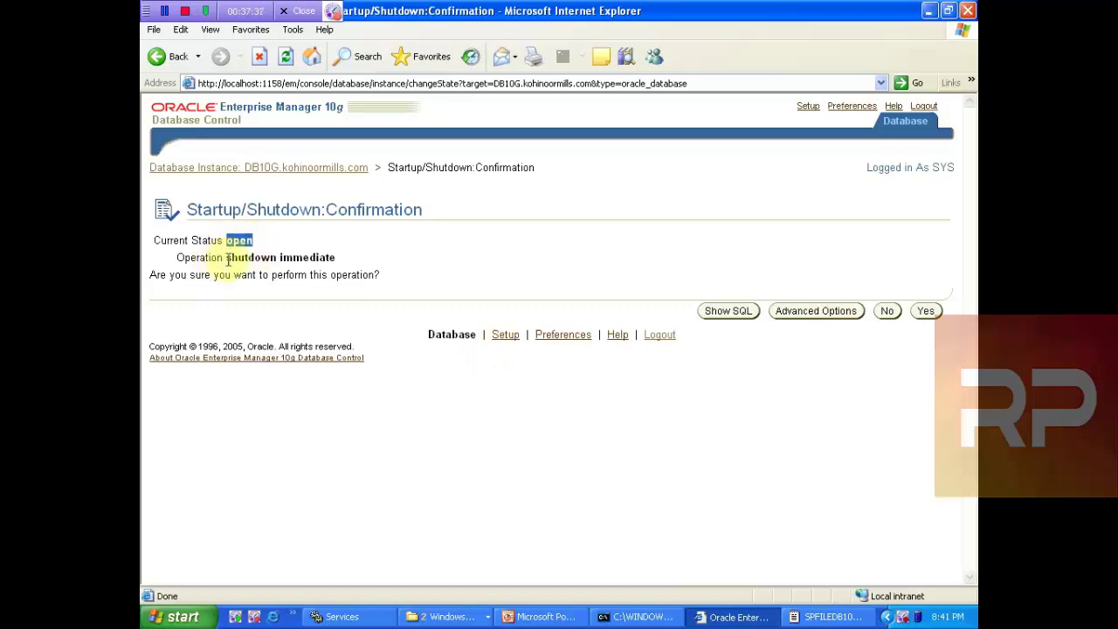
drag(226, 257, 336, 258)
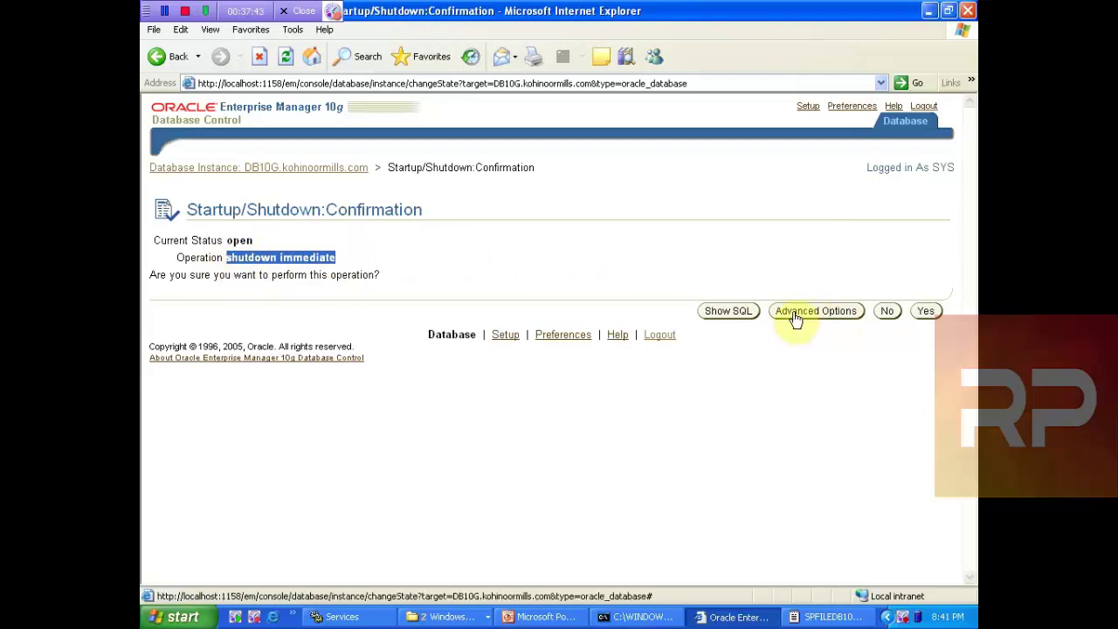
click(714, 313)
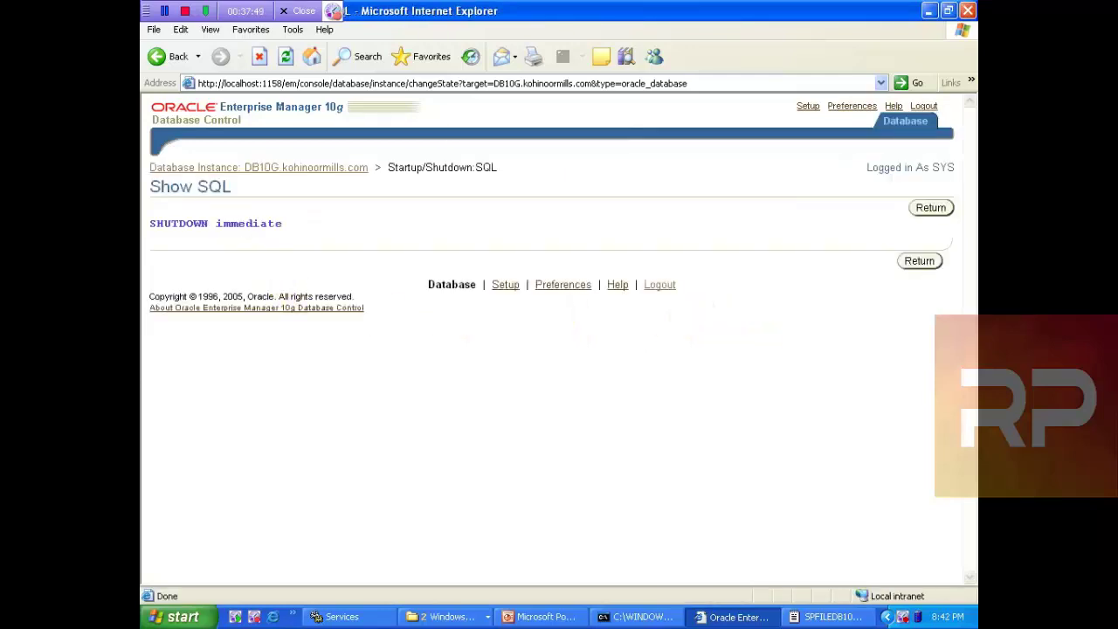
drag(289, 225, 185, 218)
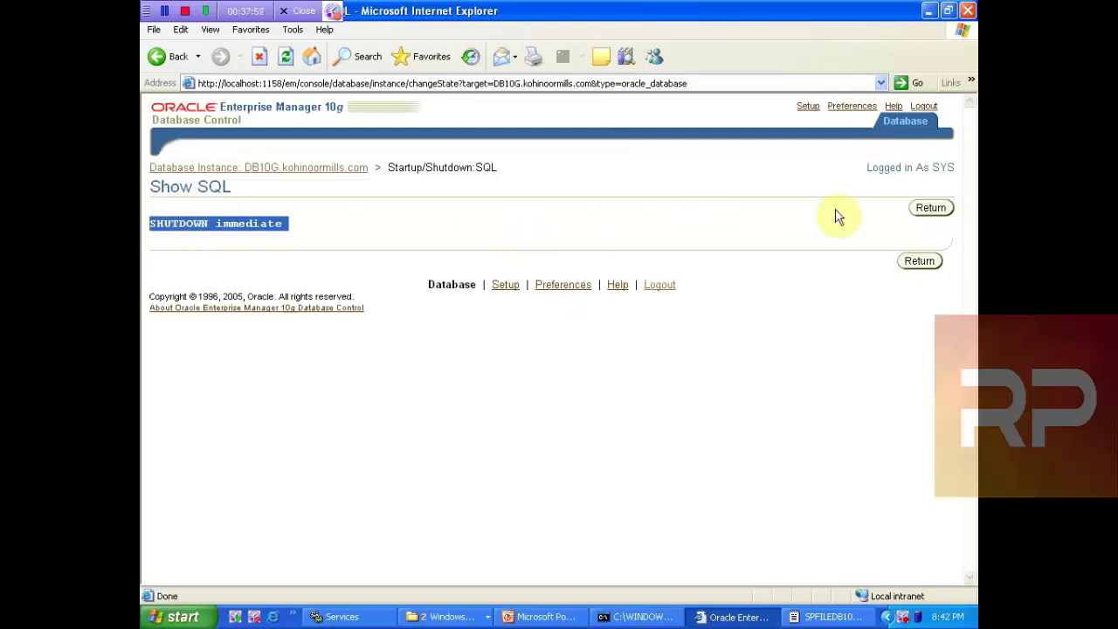
click(919, 264)
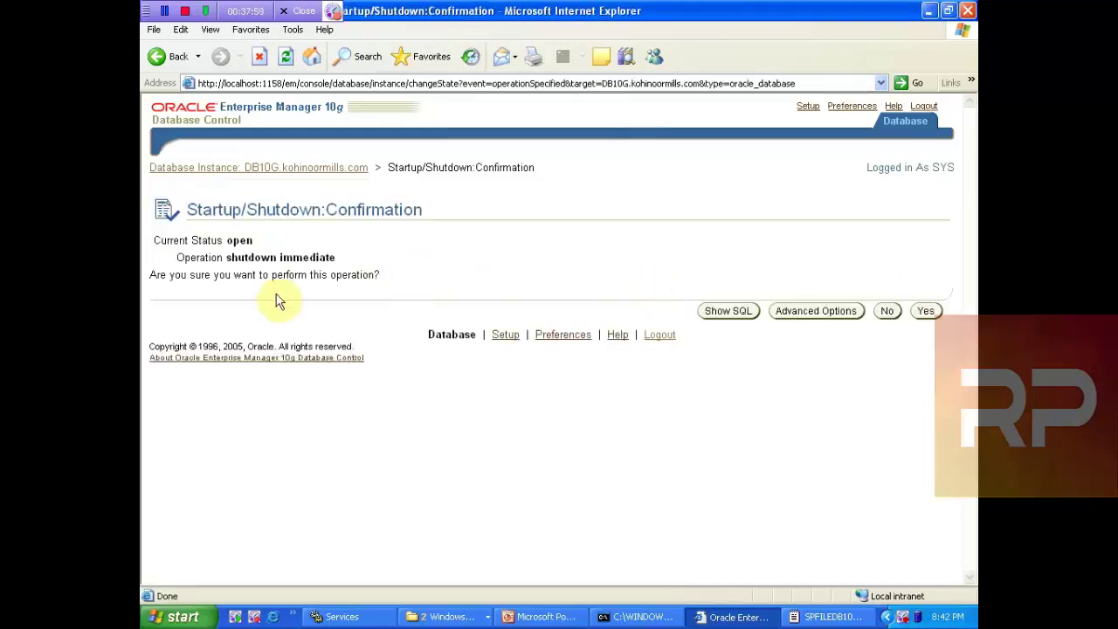
Step: Open Advanced Shutdown Options and log a separate SQL*Plus session in as the hr user
click(804, 313)
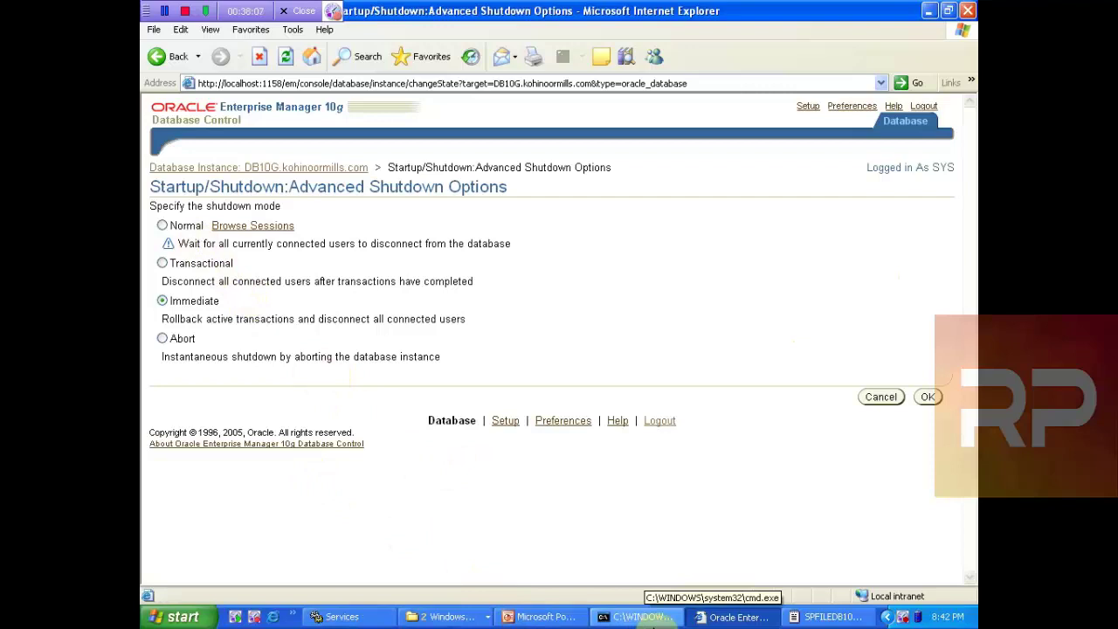
click(643, 617)
text(sqlplus)
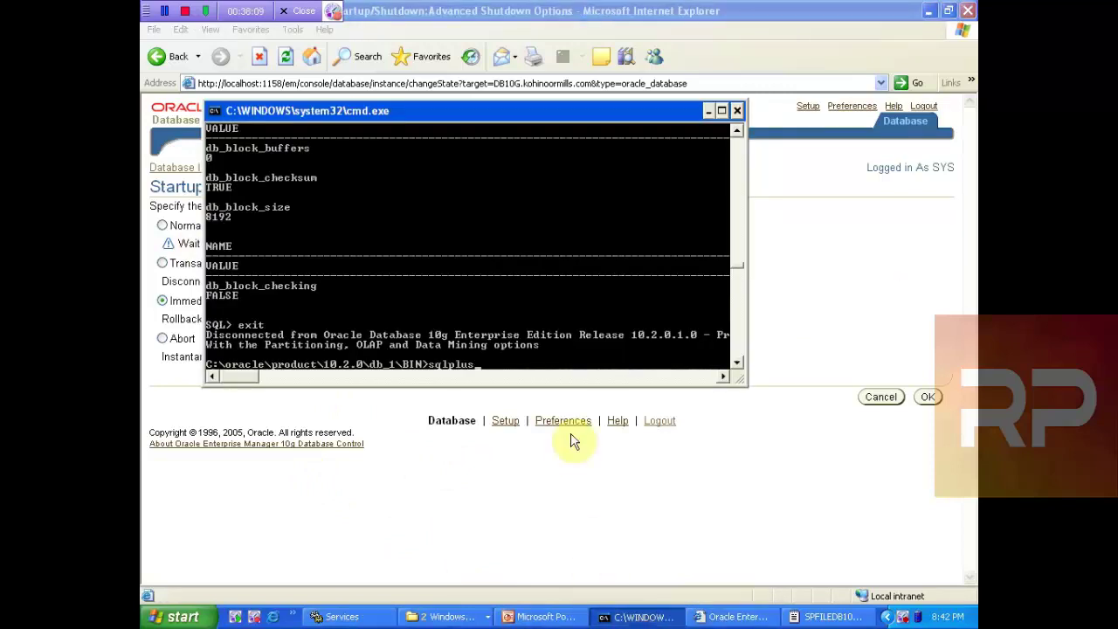
key(Return)
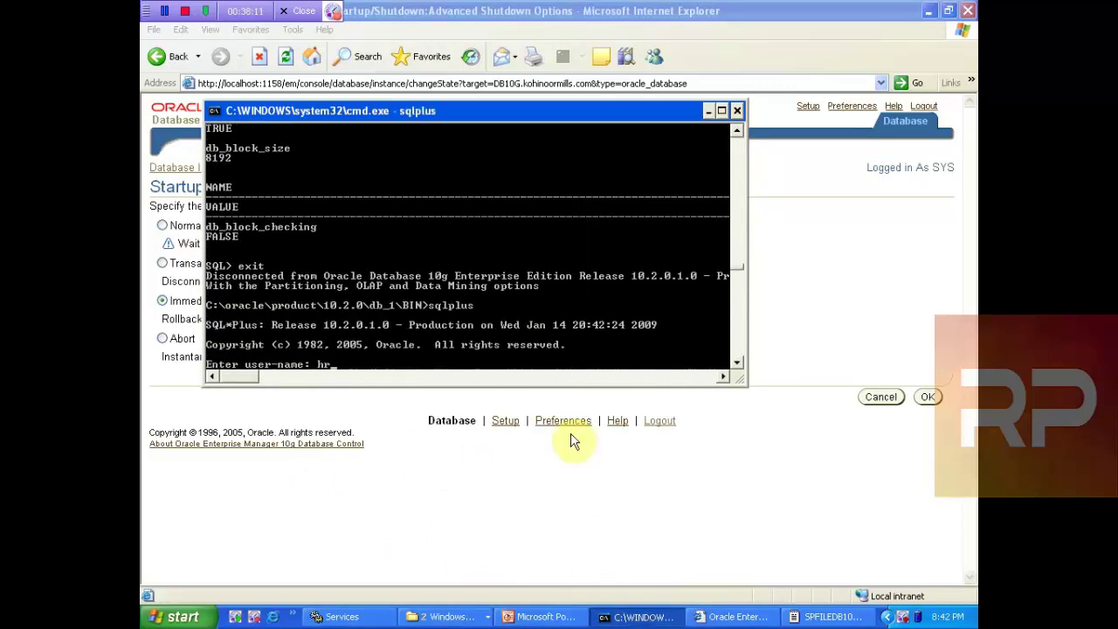
text(hr/hr)
key(Return)
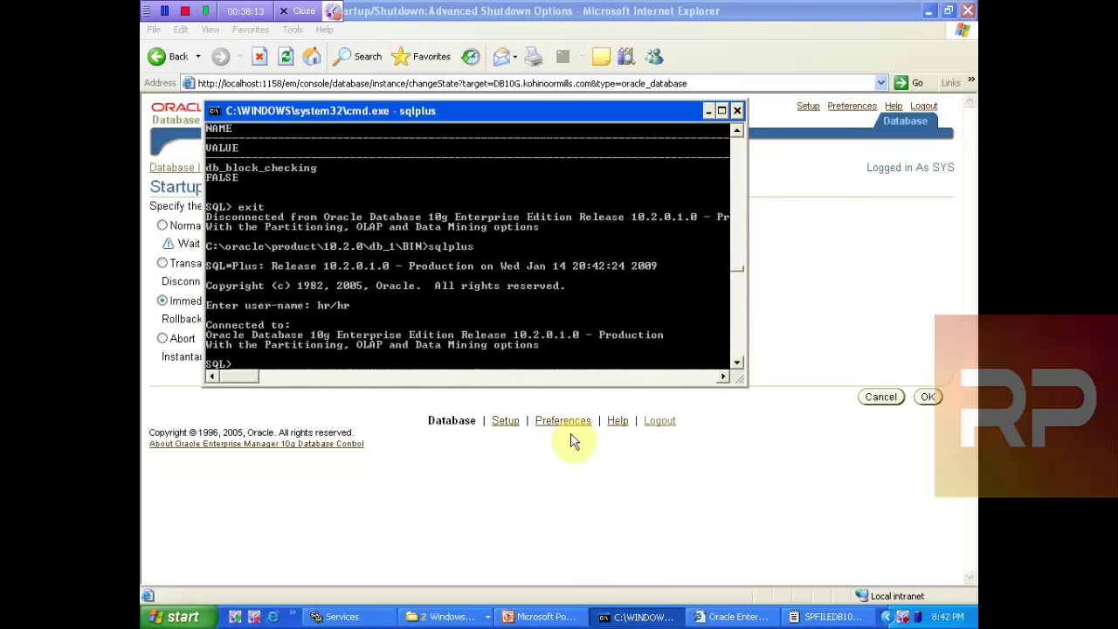
click(526, 34)
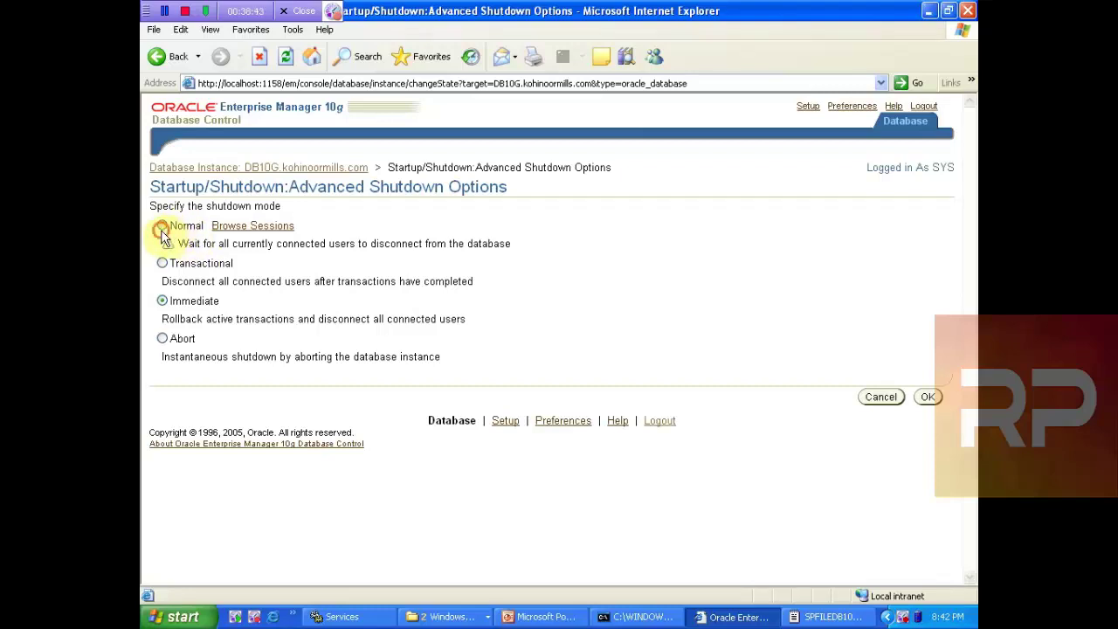
Step: Choose the Normal shutdown mode, which waits for all connected users to disconnect
click(161, 229)
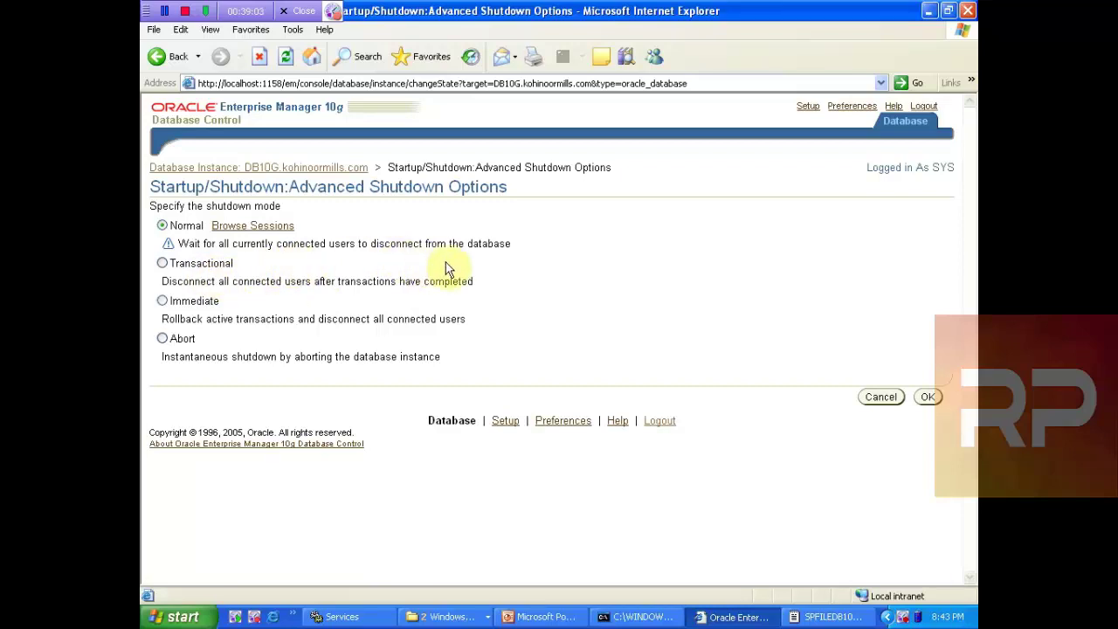
Step: Choose the Transactional shutdown mode, disconnecting users once their transactions complete
click(162, 265)
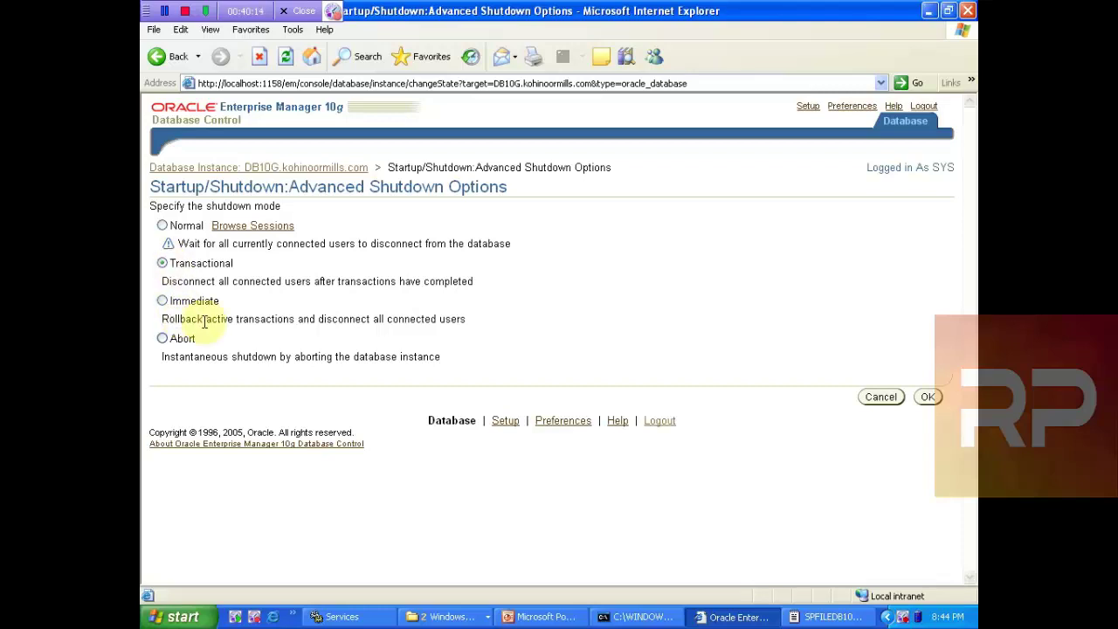
Step: Briefly select the Abort shutdown mode, then return the selection to Normal
click(163, 339)
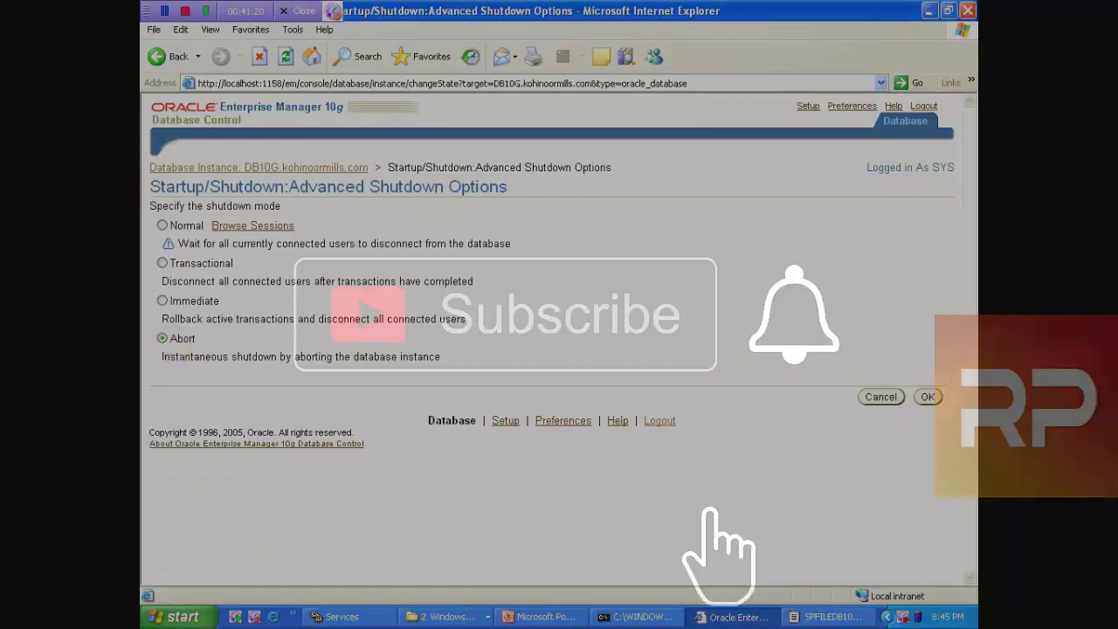
click(161, 224)
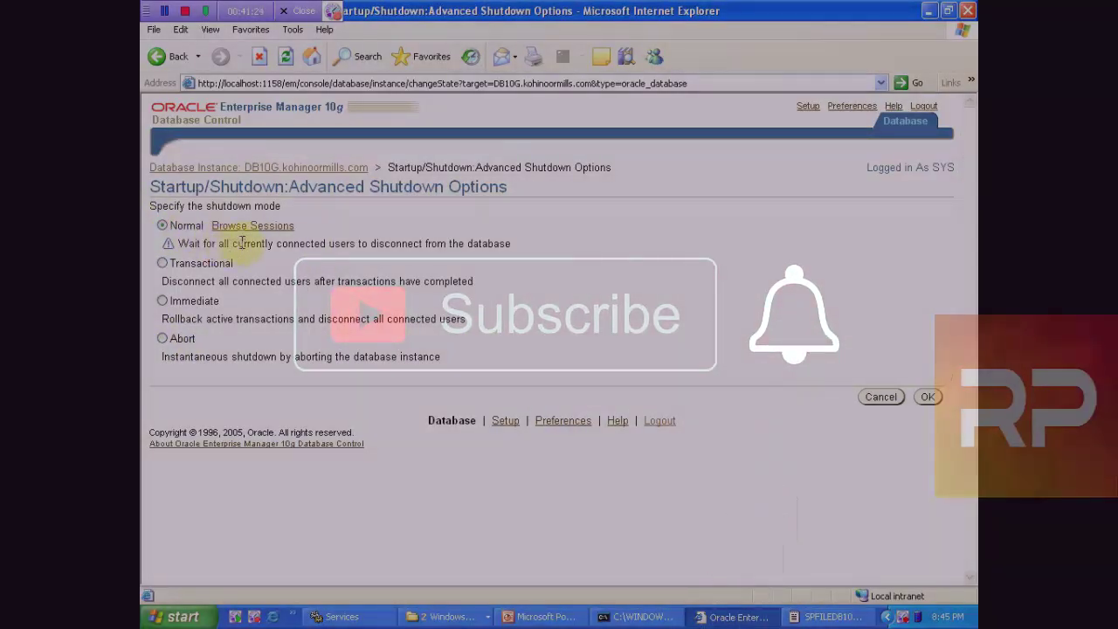